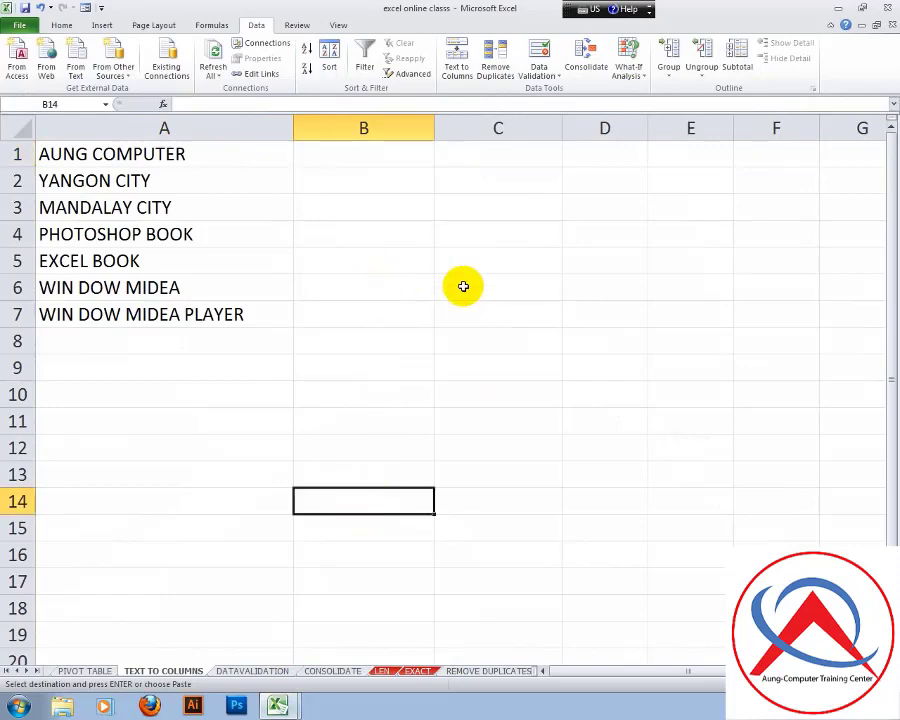
Widen column B slightly and look over the entries in columns A to C
{"action": "left_click", "coordinate": [212, 27]}
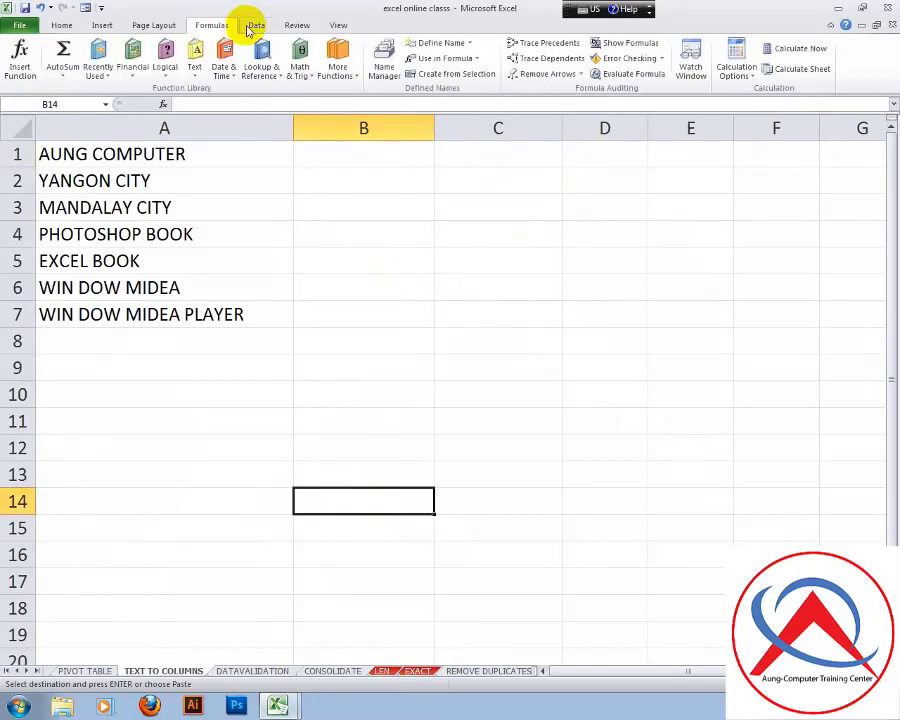
{"action": "left_click", "coordinate": [250, 25]}
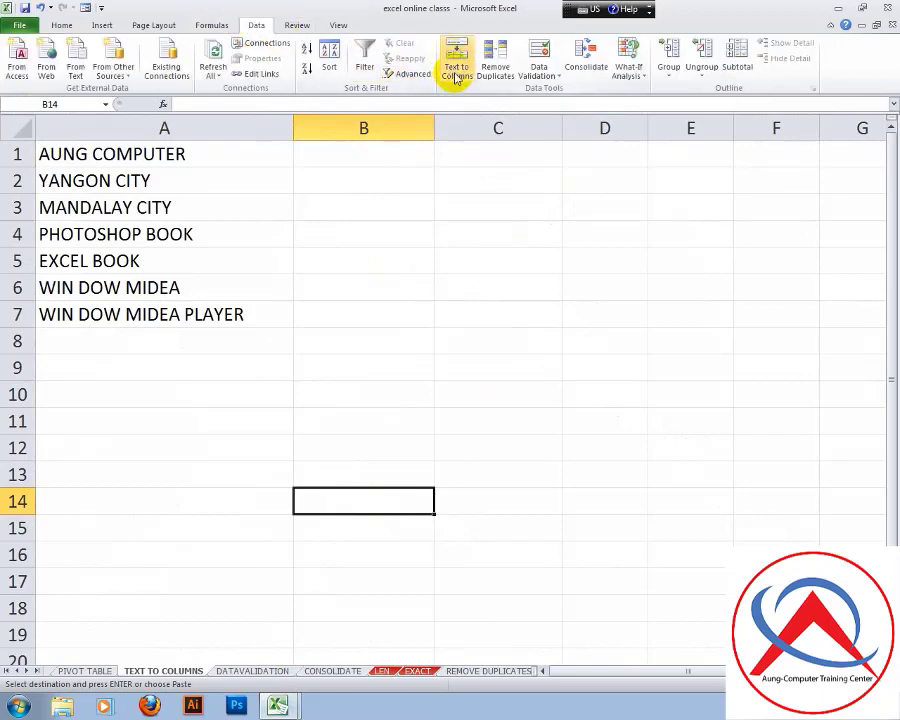
{"action": "left_click", "coordinate": [418, 162]}
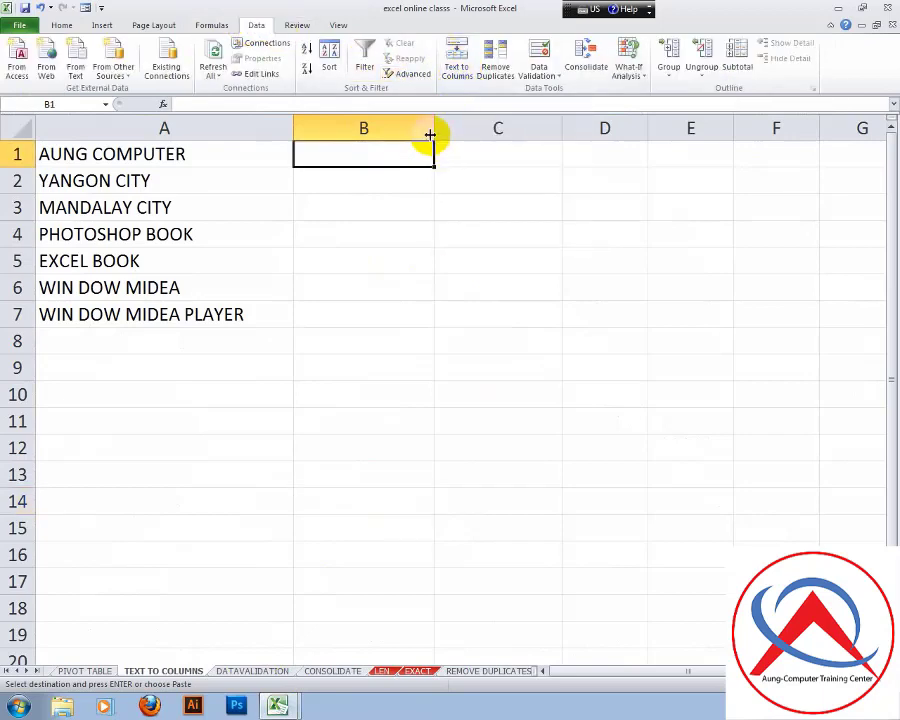
{"action": "left_click_drag", "start_coordinate": [430, 133], "coordinate": [437, 133]}
{"action": "left_click", "coordinate": [472, 177]}
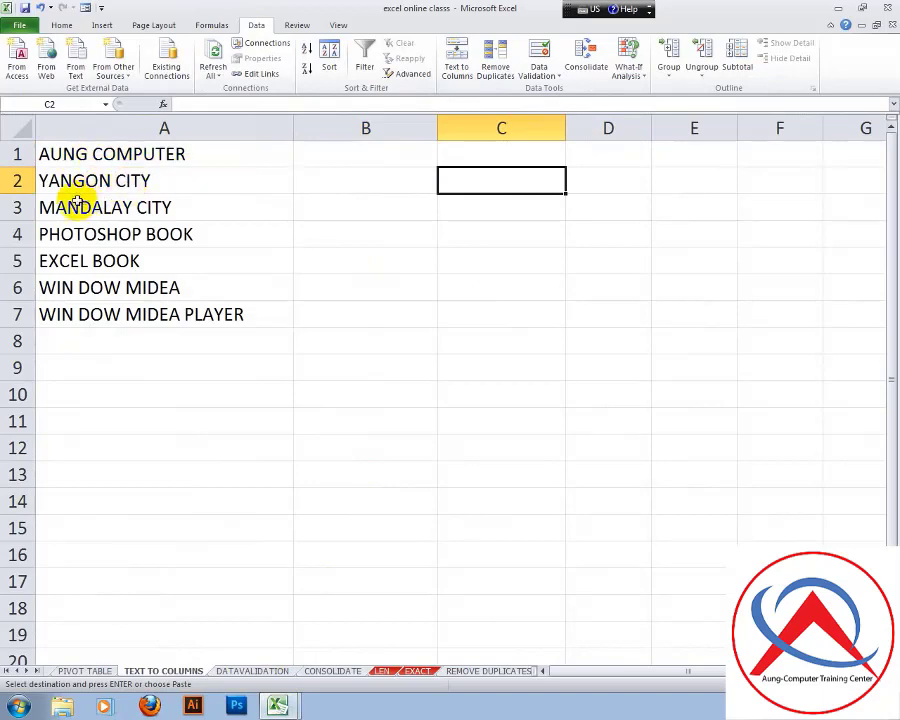
{"action": "left_click", "coordinate": [107, 236]}
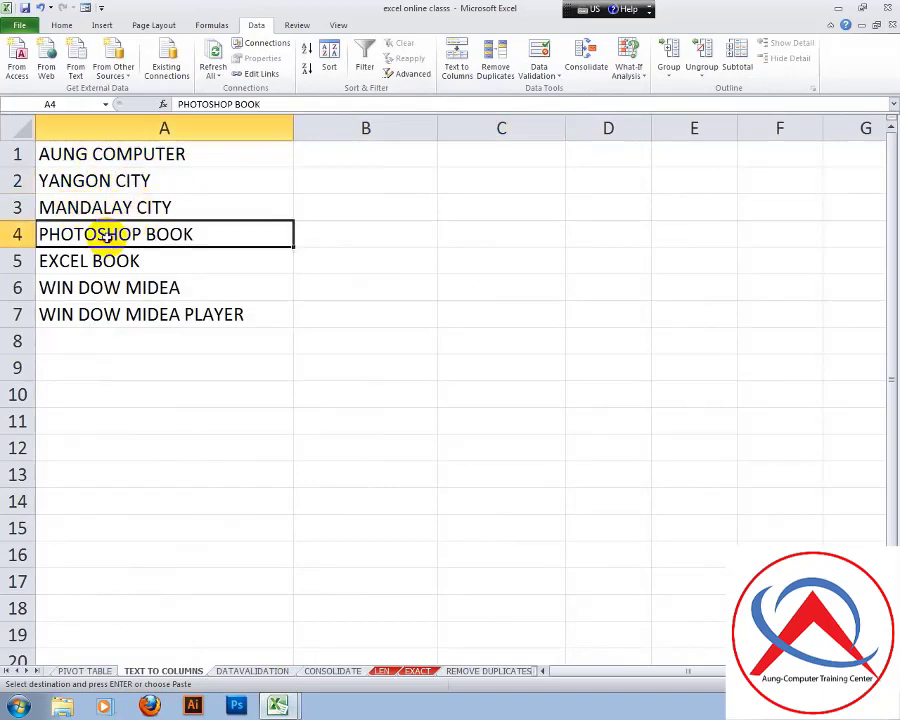
{"action": "left_click", "coordinate": [160, 206]}
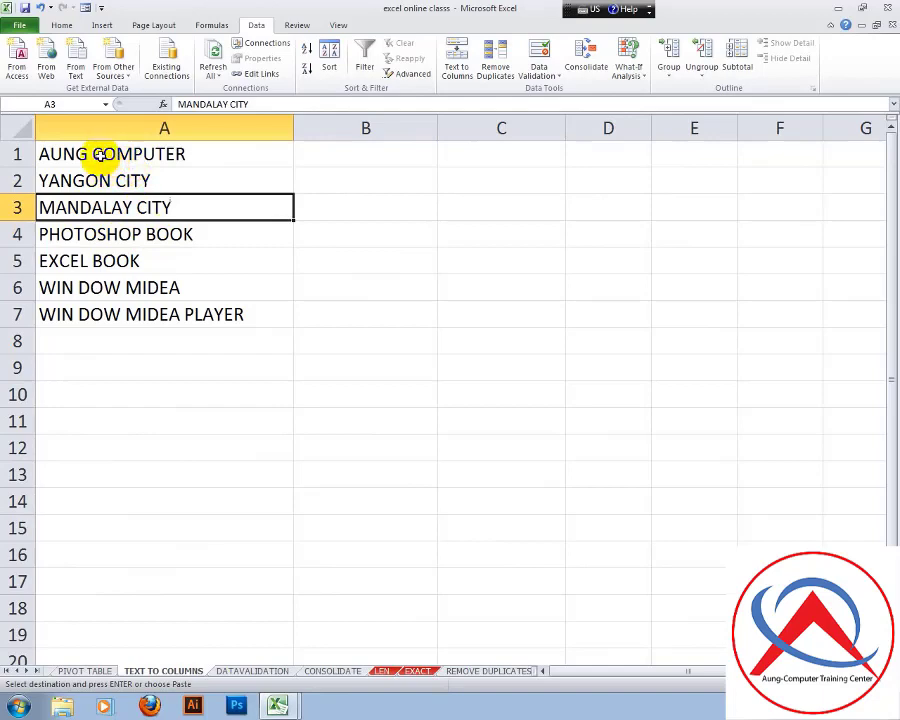
{"action": "left_click", "coordinate": [333, 160]}
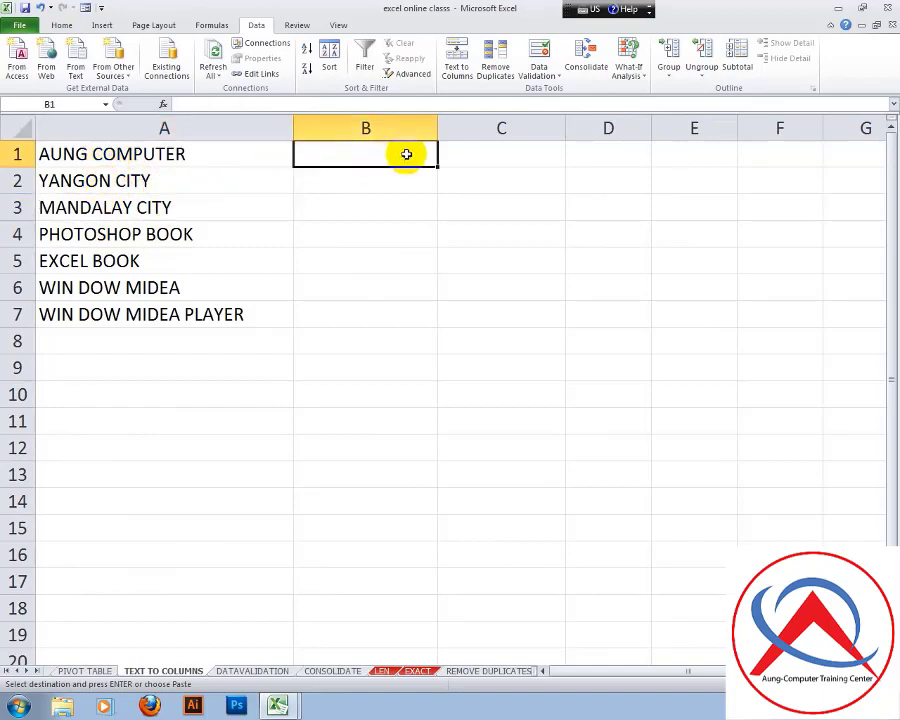
{"action": "left_click", "coordinate": [486, 148]}
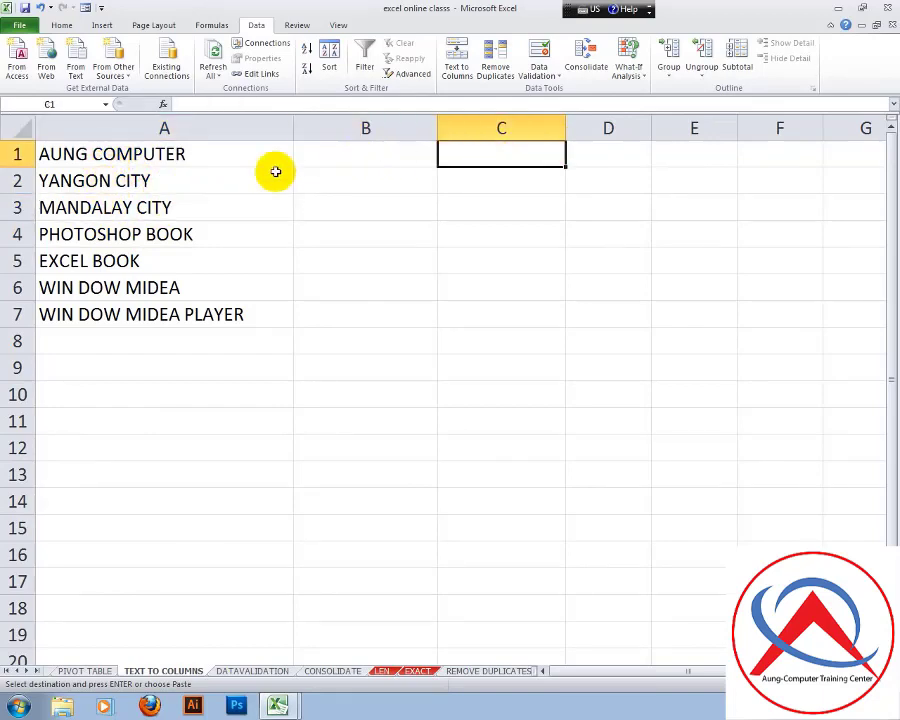
Start Text to Columns on A1:A7 and advance to the delimiter step
{"action": "left_click_drag", "start_coordinate": [103, 153], "coordinate": [115, 314]}
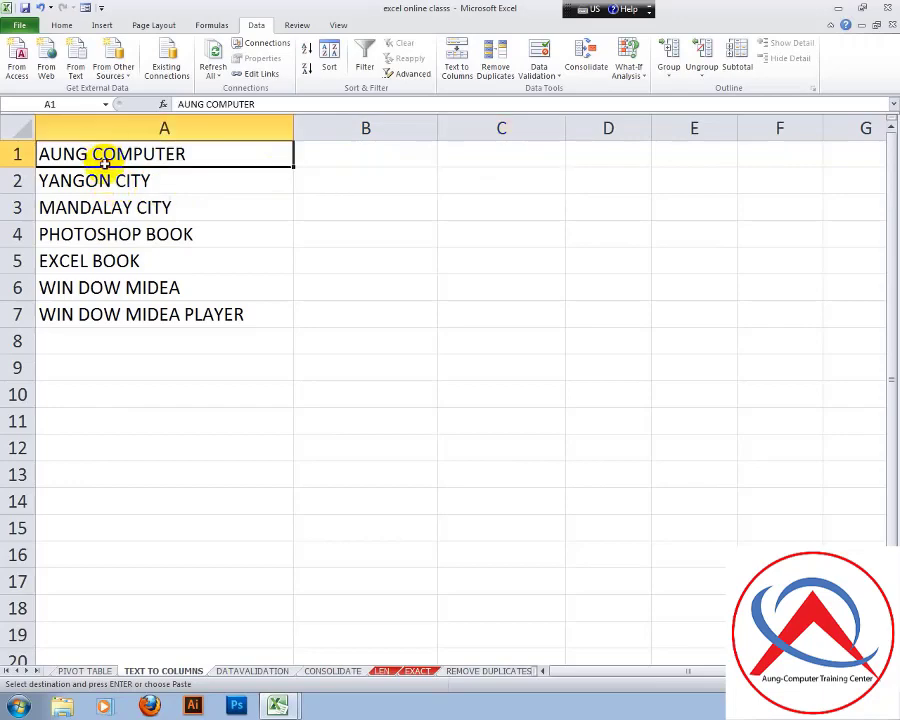
{"action": "left_click", "coordinate": [455, 70]}
{"action": "left_click_drag", "start_coordinate": [436, 128], "coordinate": [530, 118]}
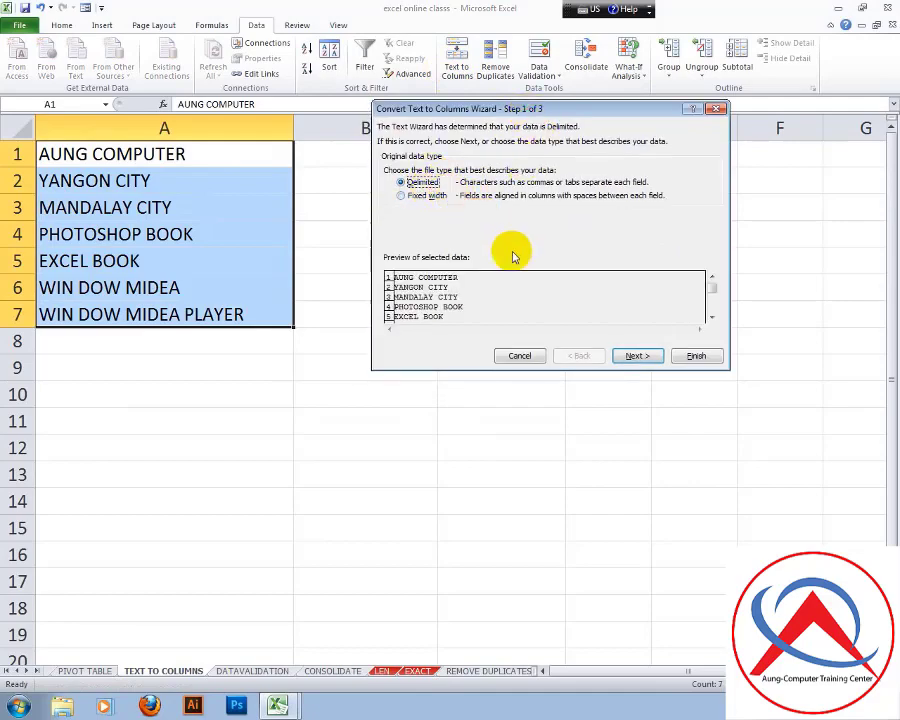
{"action": "left_click", "coordinate": [636, 358]}
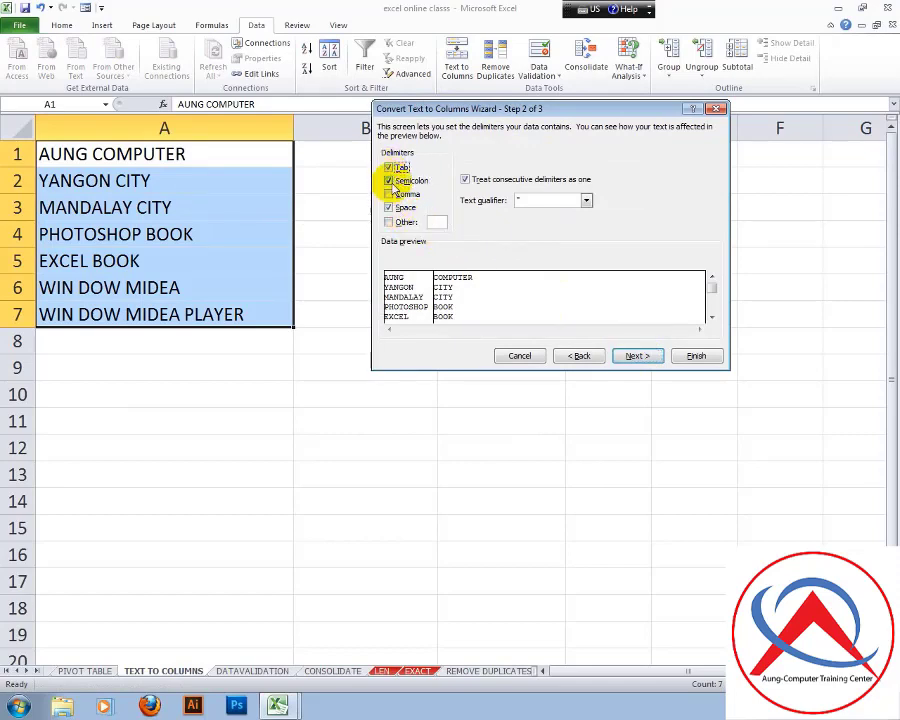
Choose Space as delimiter, treating consecutive delimiters as one, and continue to step 3
{"action": "left_click", "coordinate": [389, 207]}
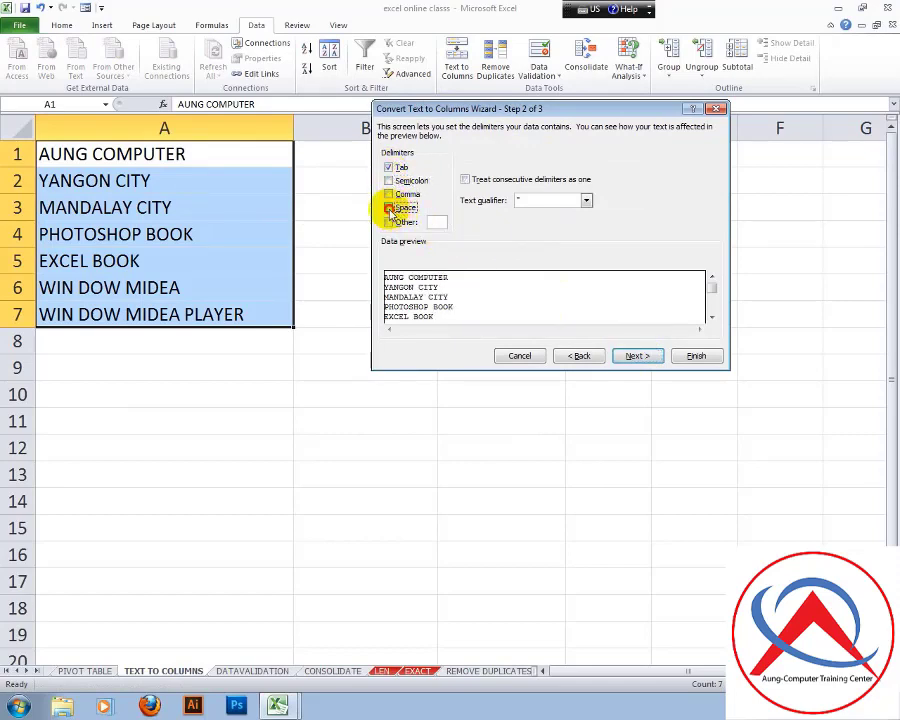
{"action": "left_click", "coordinate": [389, 207]}
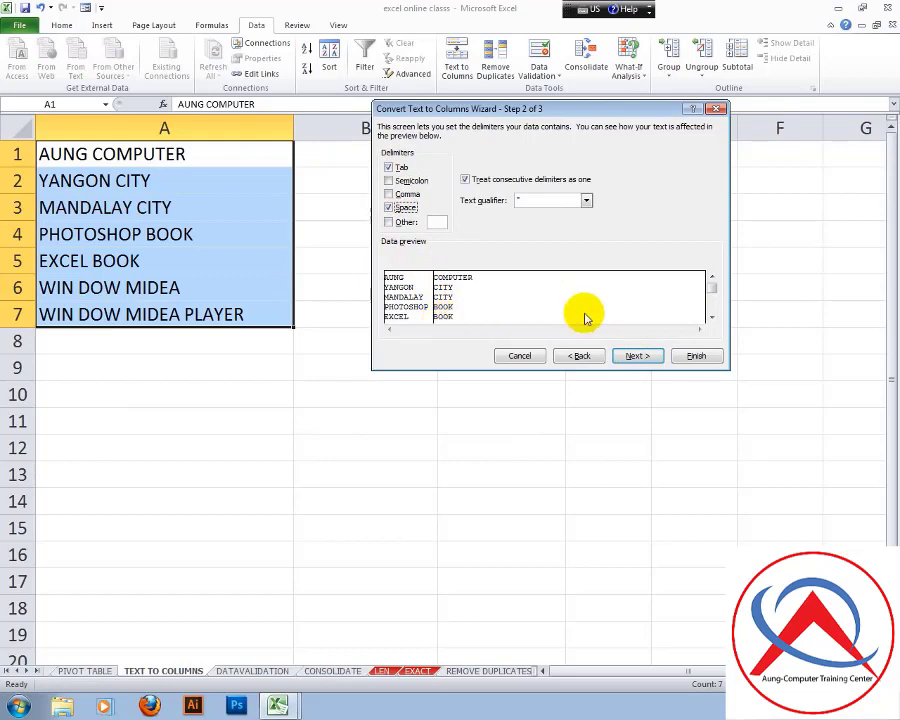
{"action": "left_click", "coordinate": [714, 308]}
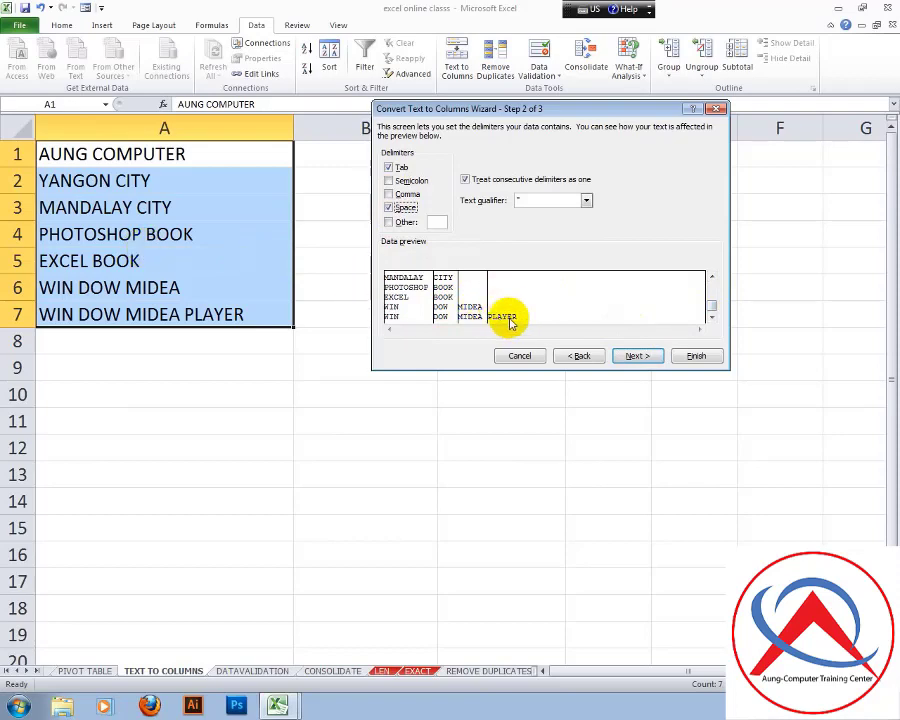
{"action": "left_click", "coordinate": [630, 358]}
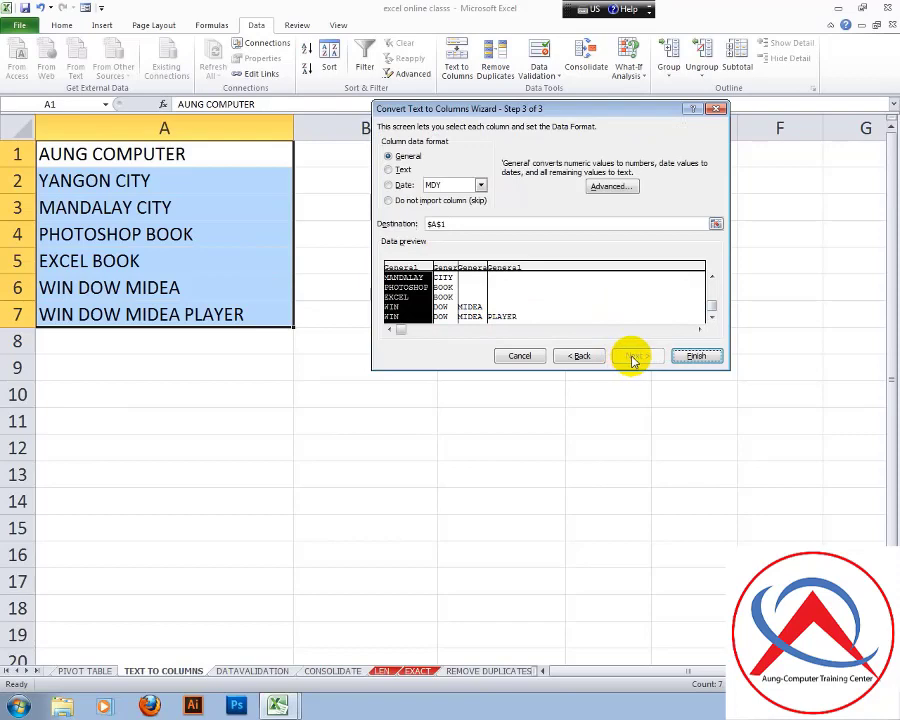
Set the destination to C1 and finish, spreading the words across columns C to F
{"action": "left_click", "coordinate": [716, 223]}
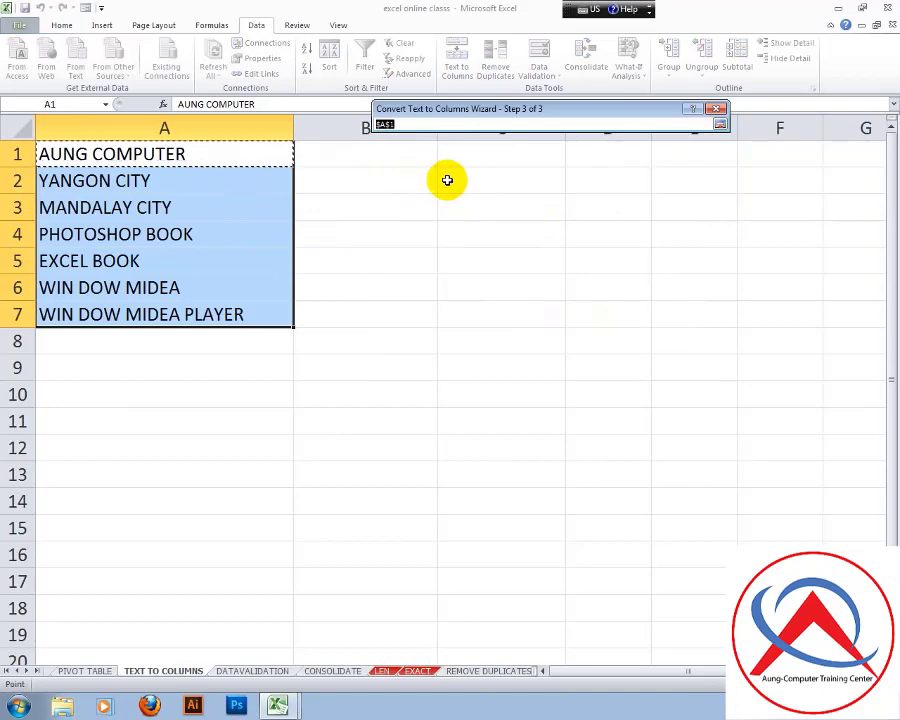
{"action": "left_click", "coordinate": [475, 162]}
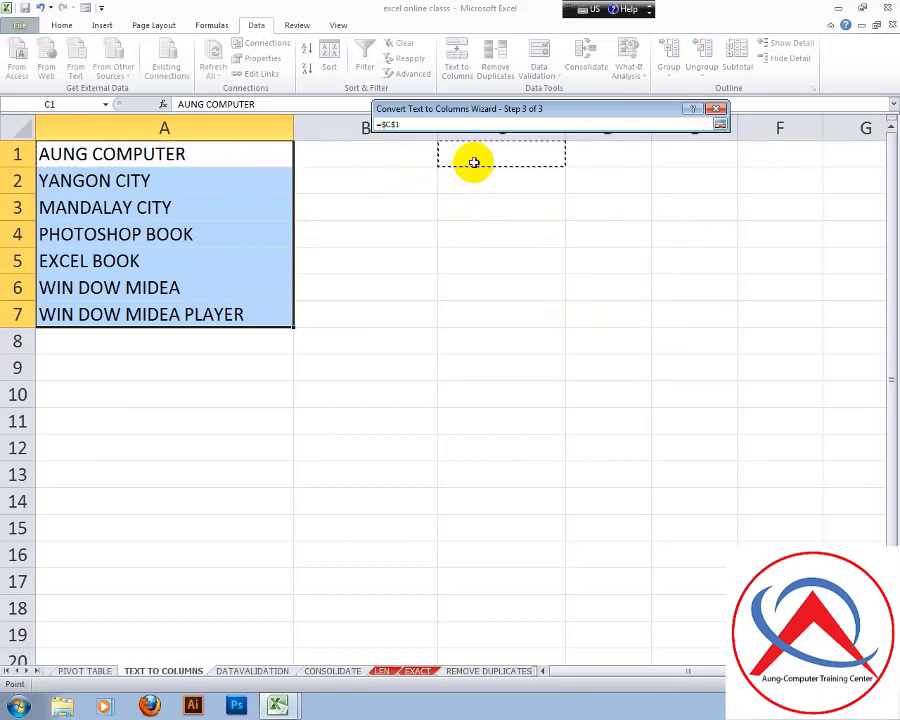
{"action": "left_click_drag", "start_coordinate": [468, 109], "coordinate": [471, 207]}
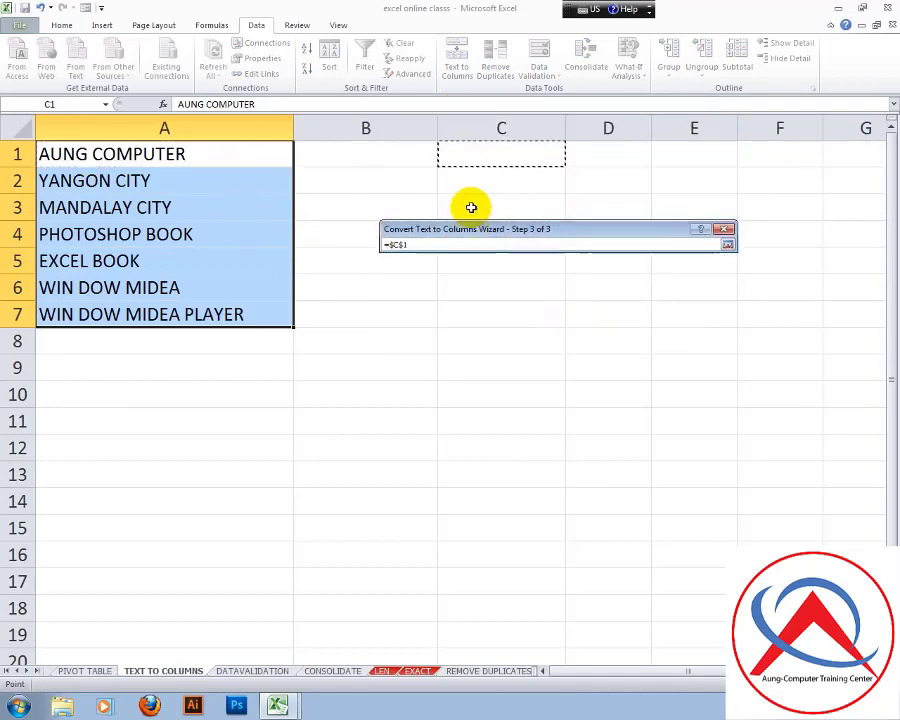
{"action": "left_click", "coordinate": [728, 245]}
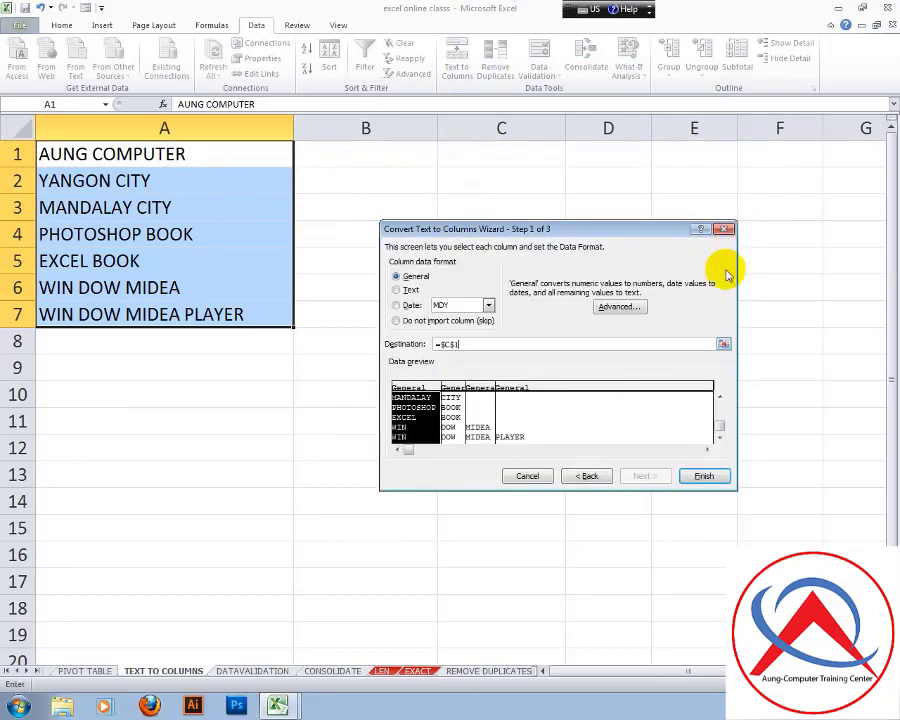
{"action": "left_click", "coordinate": [703, 477]}
{"action": "left_click", "coordinate": [703, 475]}
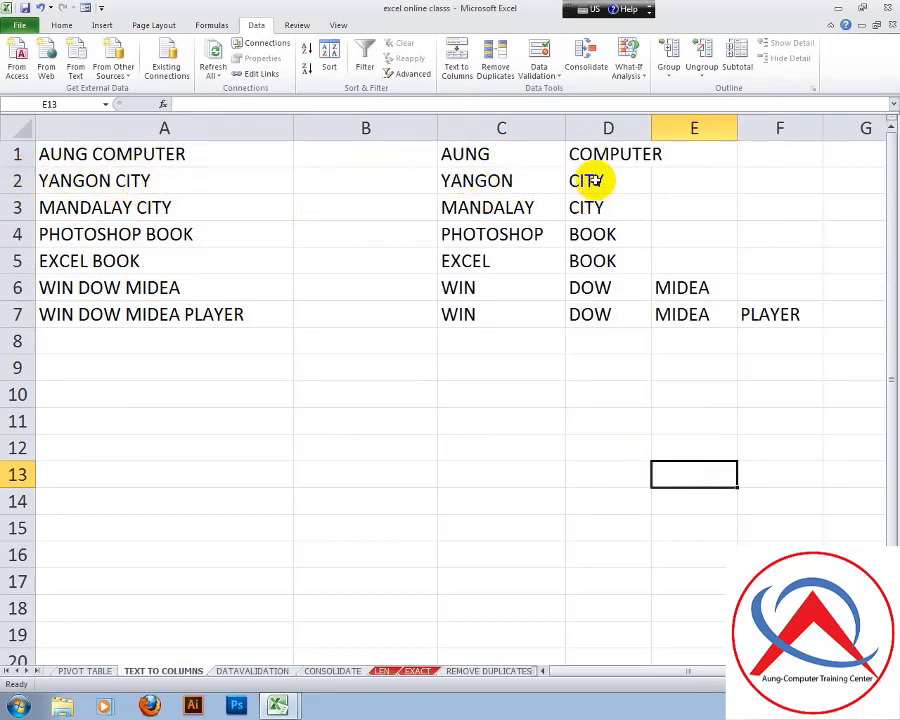
Check the split words in D2:D3, E4, F6 and E6, then minimize this workbook
{"action": "left_click_drag", "start_coordinate": [595, 180], "coordinate": [600, 208]}
{"action": "left_click", "coordinate": [660, 238]}
{"action": "left_click", "coordinate": [745, 287]}
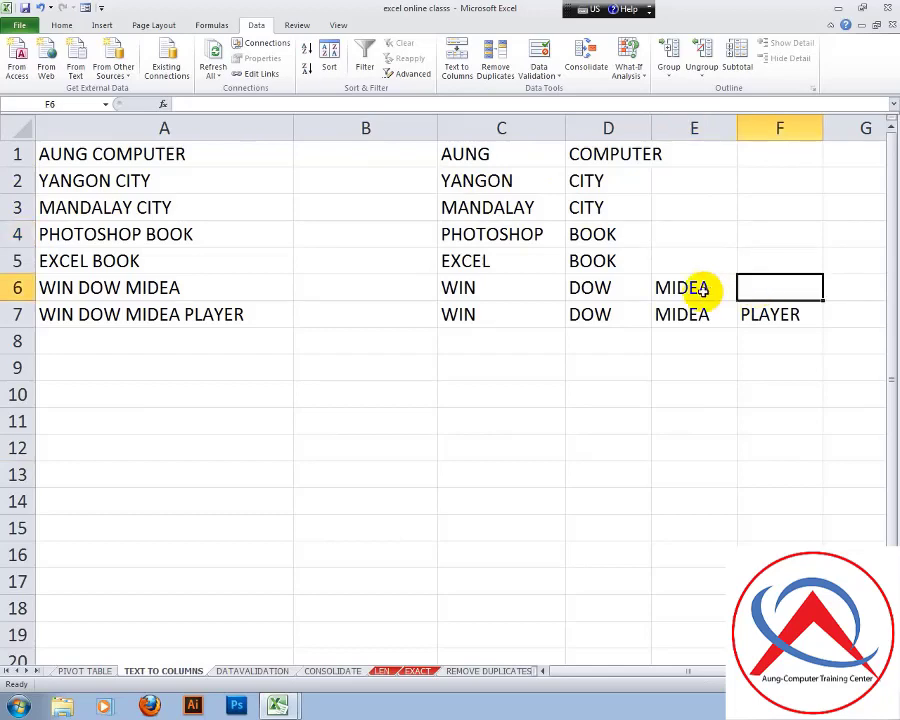
{"action": "left_click", "coordinate": [703, 289]}
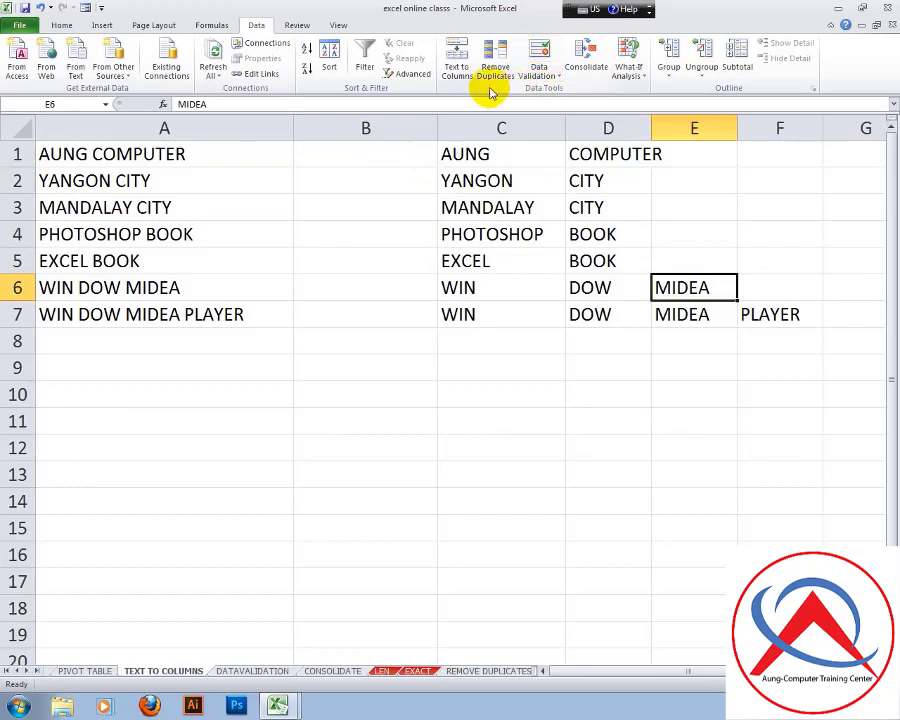
{"action": "left_click", "coordinate": [838, 12]}
With a cell in the sales table selected, bring up the Format as Table style gallery
{"action": "left_click", "coordinate": [422, 438]}
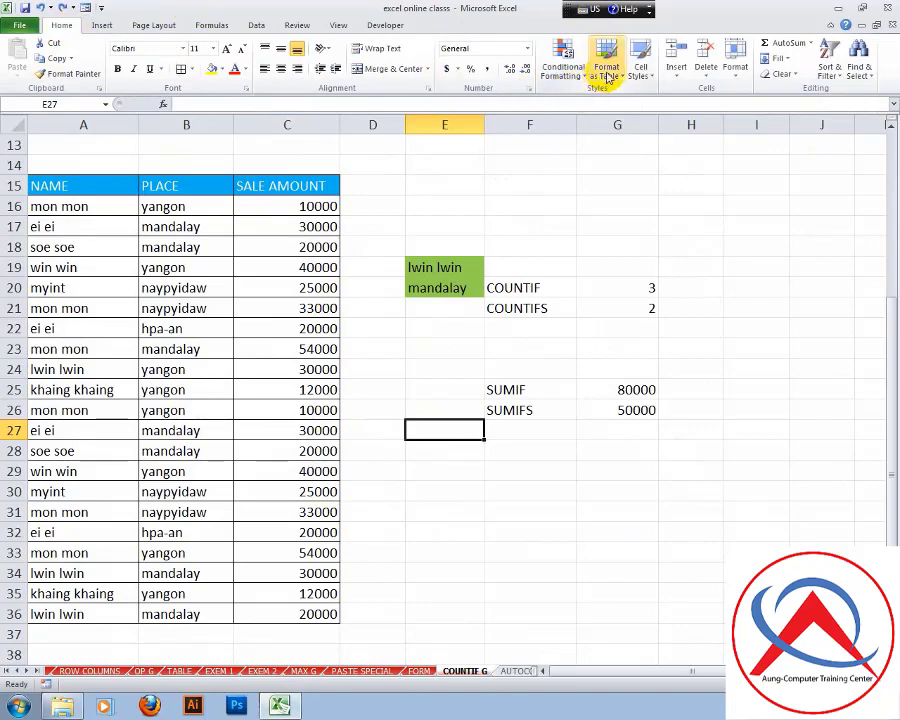
{"action": "left_click", "coordinate": [608, 78]}
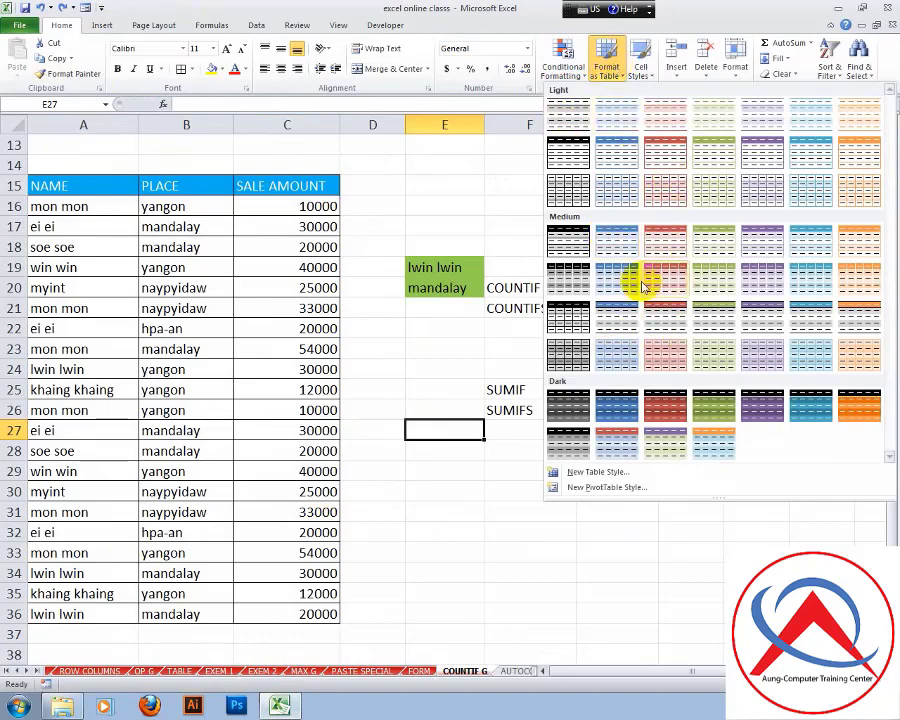
{"action": "left_click", "coordinate": [434, 224]}
{"action": "left_click", "coordinate": [285, 249]}
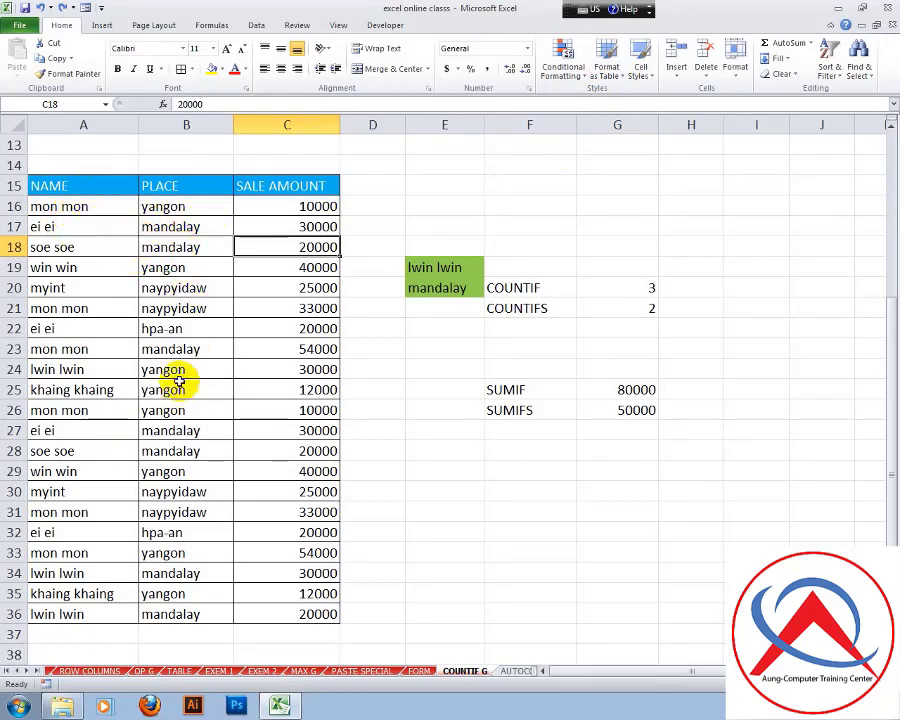
{"action": "left_click", "coordinate": [200, 289]}
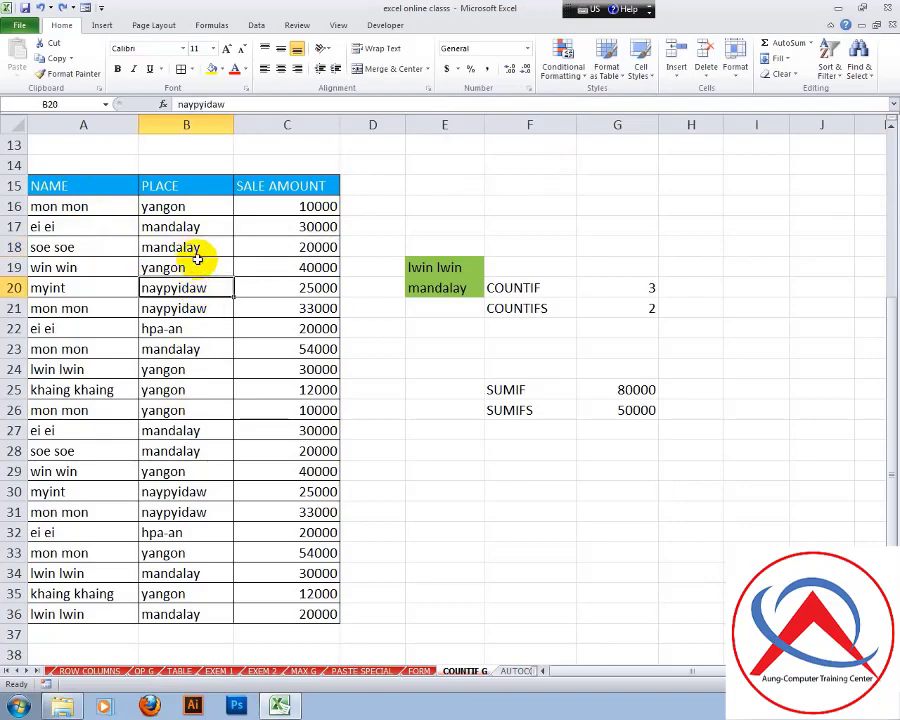
{"action": "left_click", "coordinate": [201, 266]}
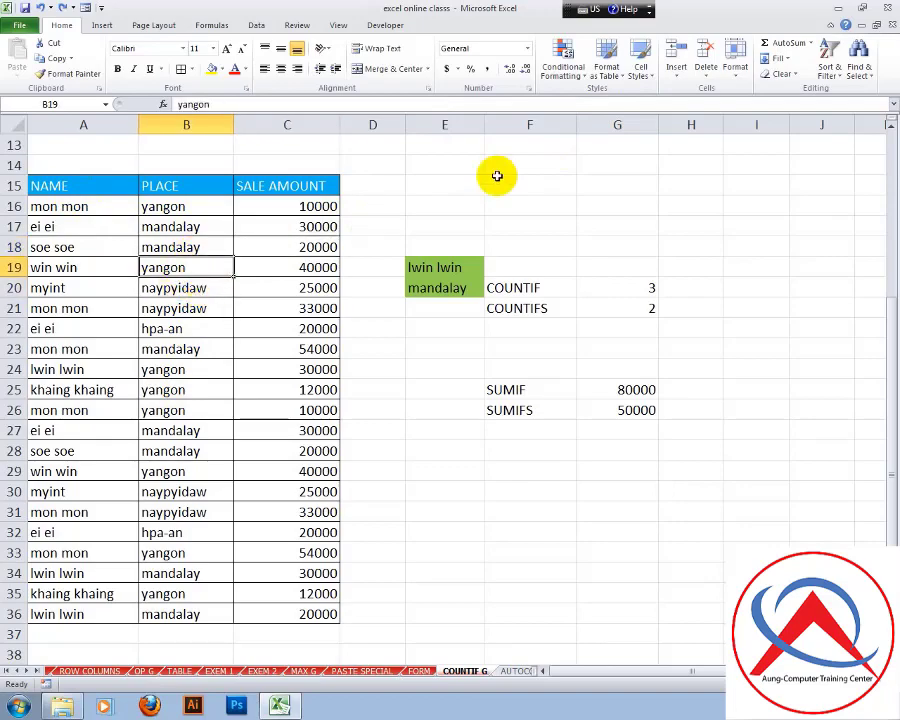
{"action": "left_click", "coordinate": [607, 72]}
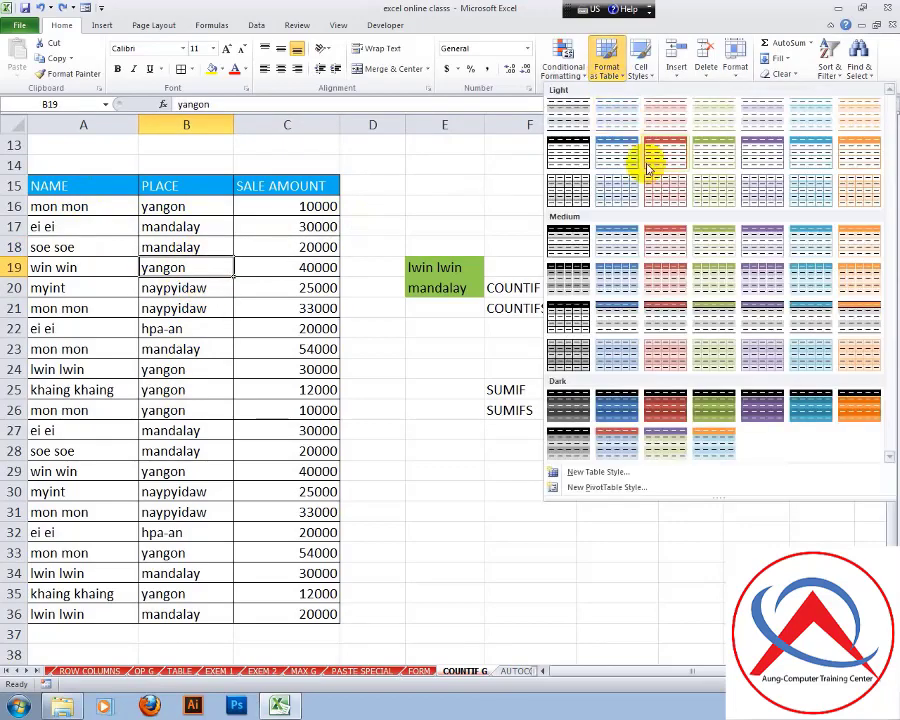
Convert A15:C36 into a styled table with headers, then open the NAME column filter
{"action": "left_click", "coordinate": [718, 252]}
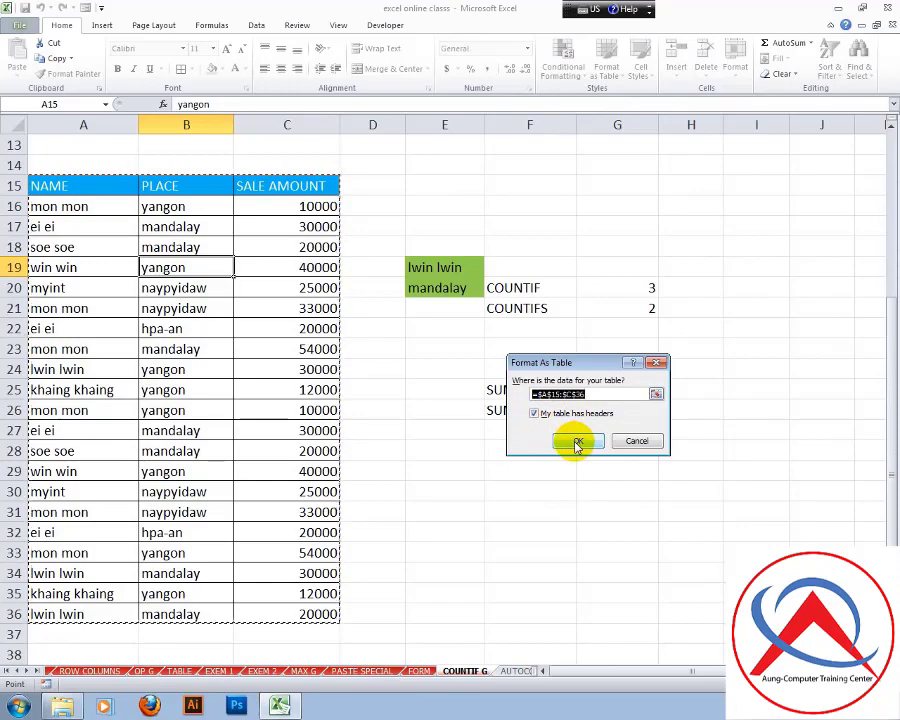
{"action": "left_click", "coordinate": [577, 443]}
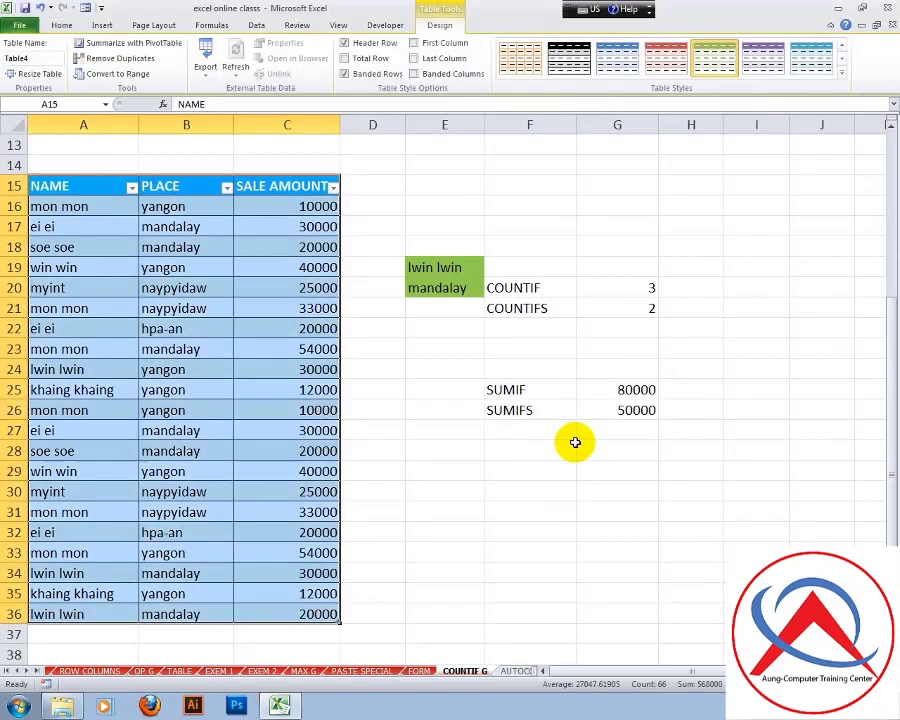
{"action": "left_click", "coordinate": [289, 247]}
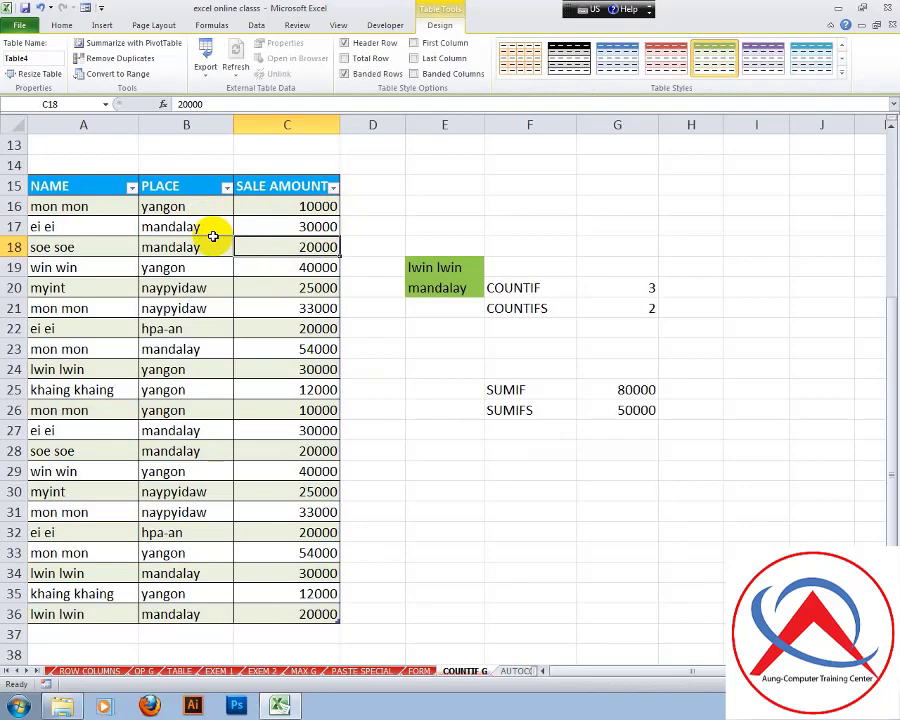
{"action": "left_click", "coordinate": [196, 247]}
{"action": "left_click", "coordinate": [259, 250]}
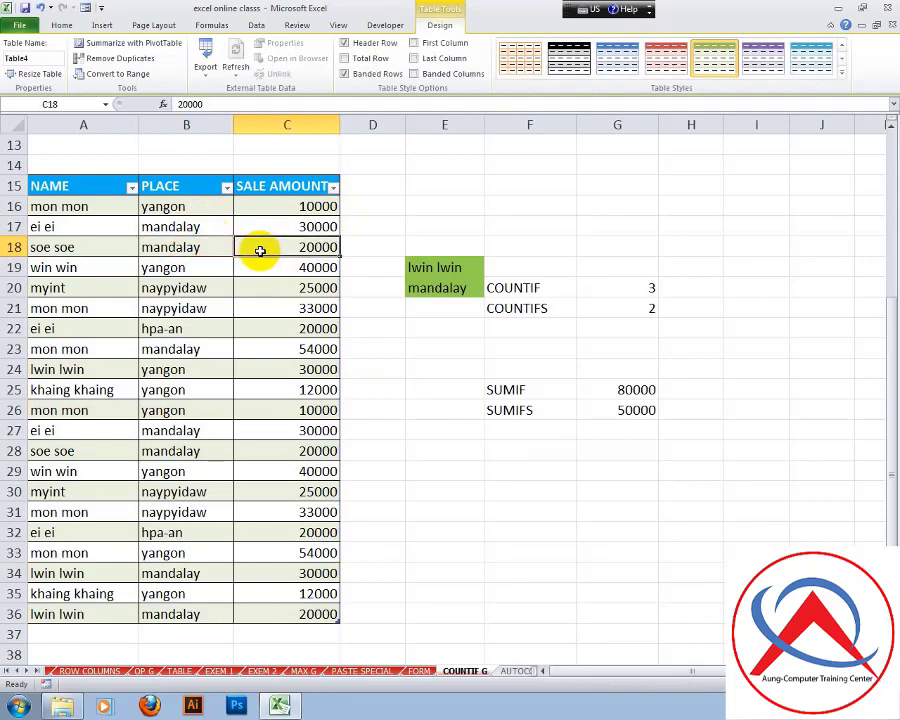
{"action": "left_click", "coordinate": [132, 188]}
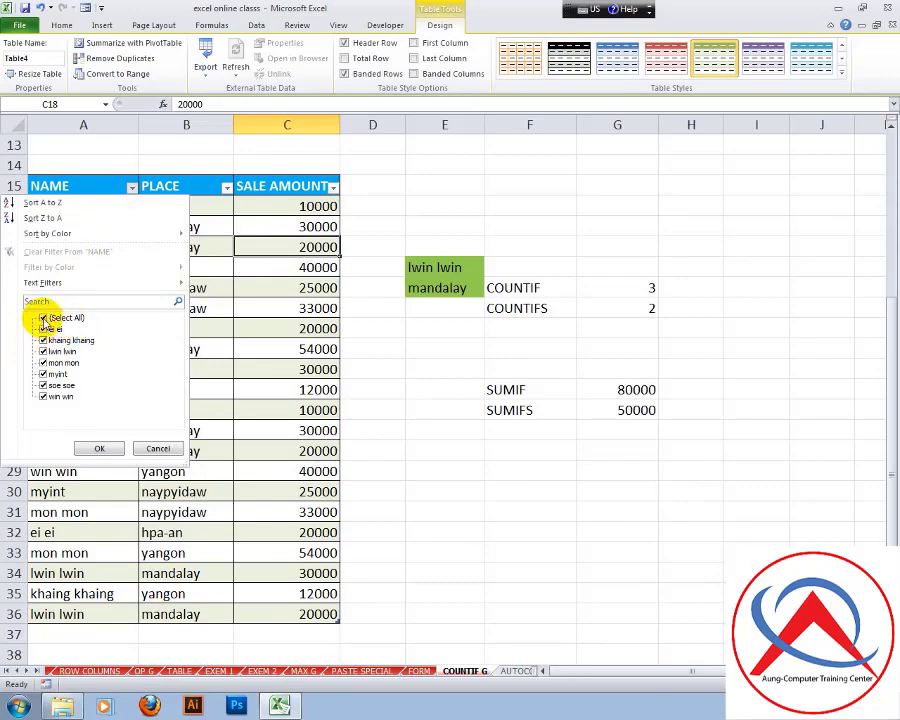
Filter NAME to a single person's rows, then undo so all 21 rows return
{"action": "left_click", "coordinate": [43, 319]}
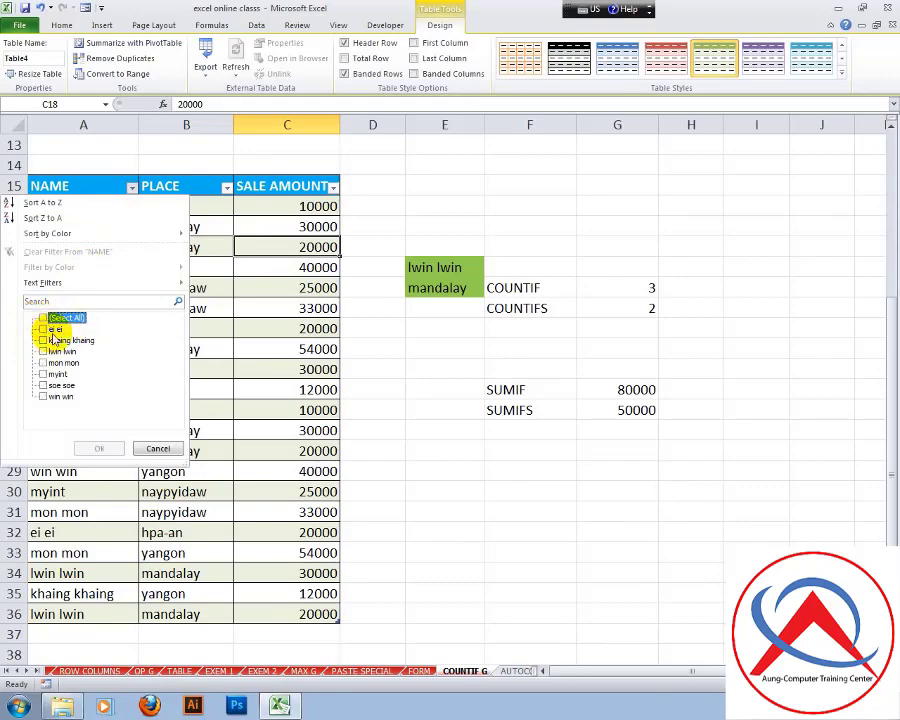
{"action": "left_click", "coordinate": [50, 386]}
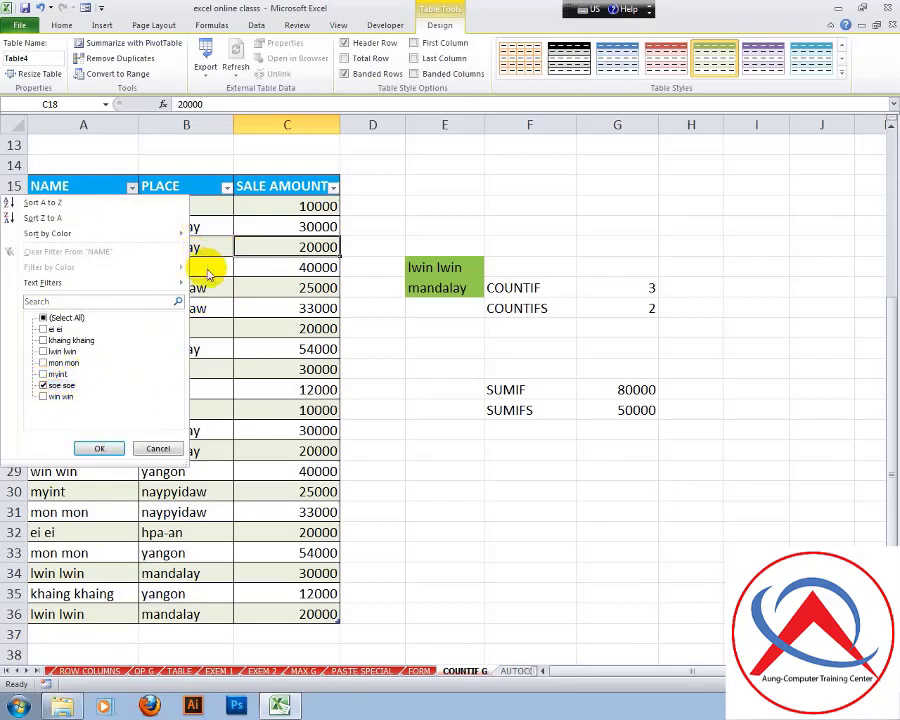
{"action": "left_click", "coordinate": [99, 452]}
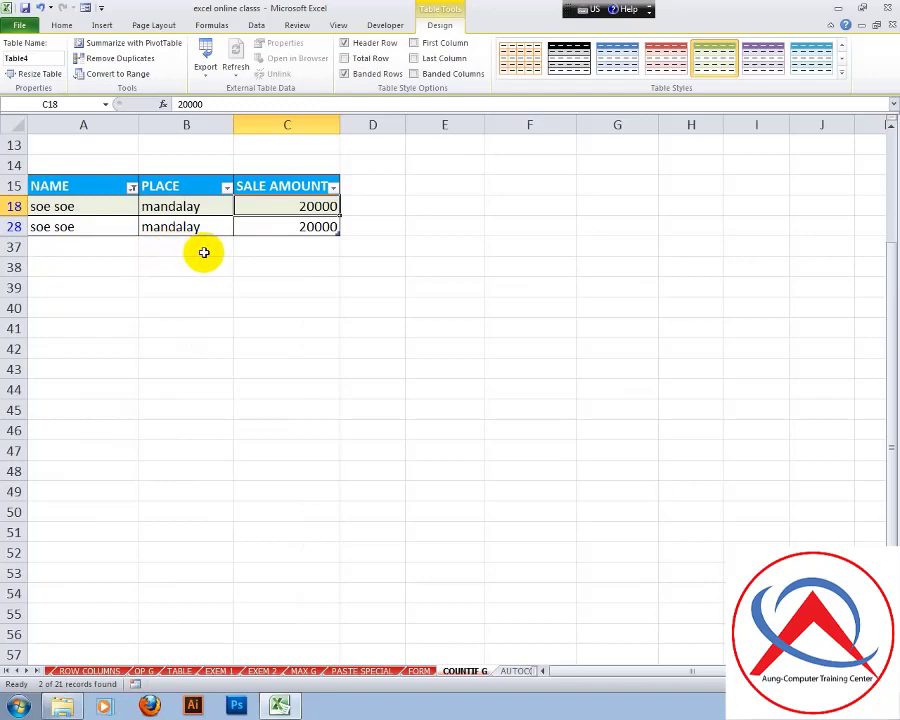
{"action": "key", "text": "ctrl+z"}
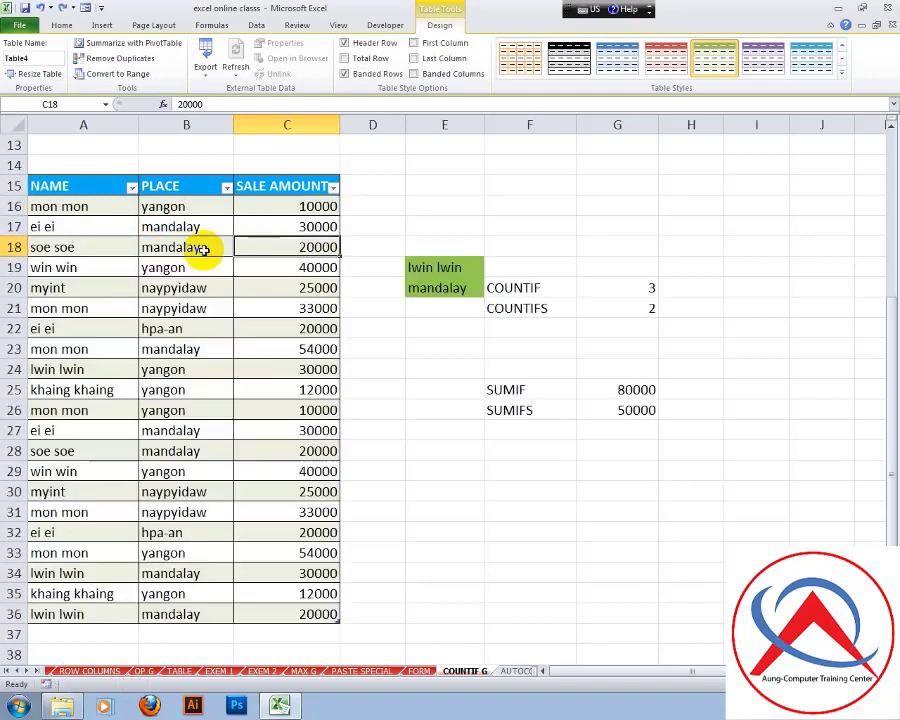
{"action": "left_click", "coordinate": [228, 189]}
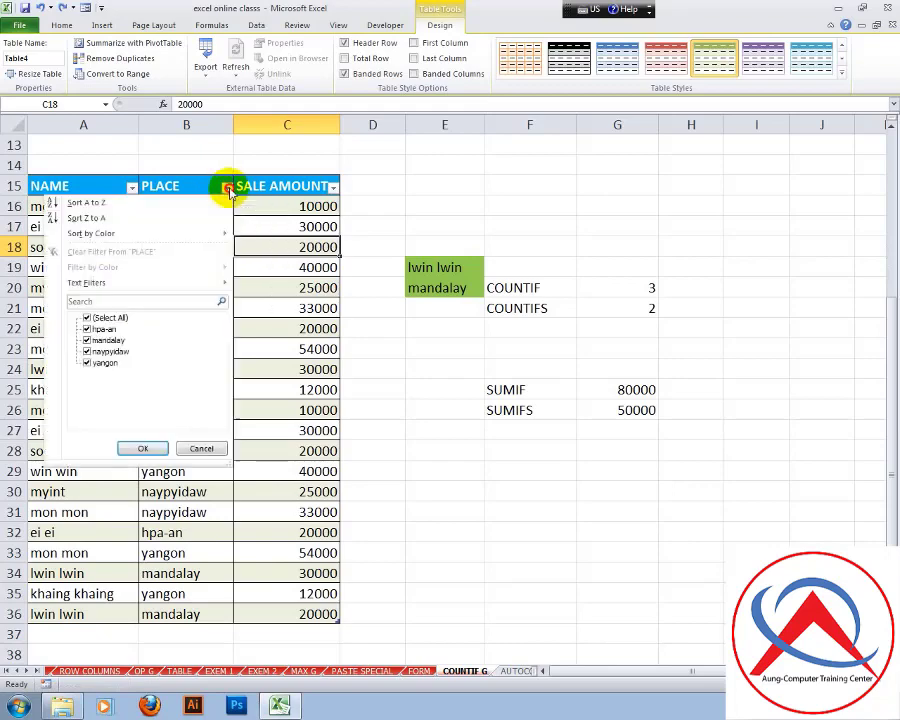
{"action": "left_click", "coordinate": [86, 318]}
{"action": "left_click", "coordinate": [87, 340]}
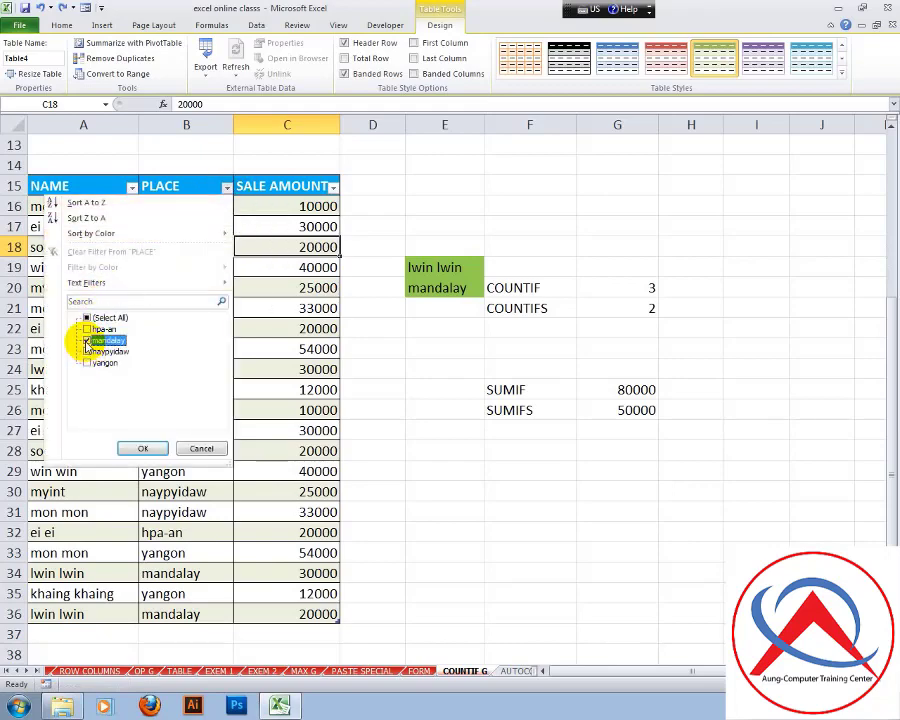
{"action": "left_click", "coordinate": [144, 448]}
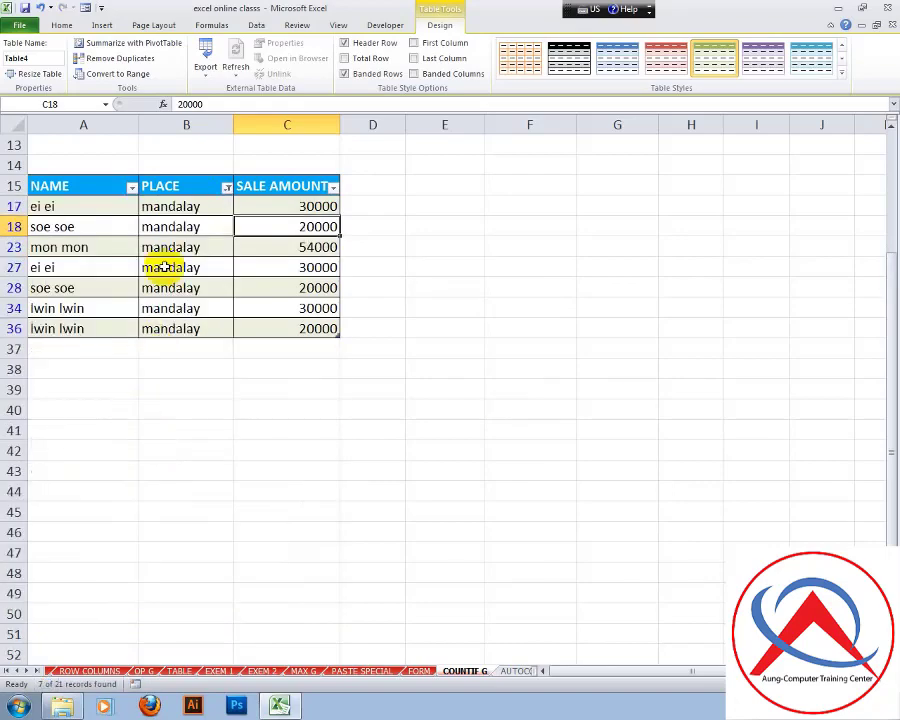
{"action": "key", "text": "ctrl+z"}
{"action": "left_click", "coordinate": [182, 325]}
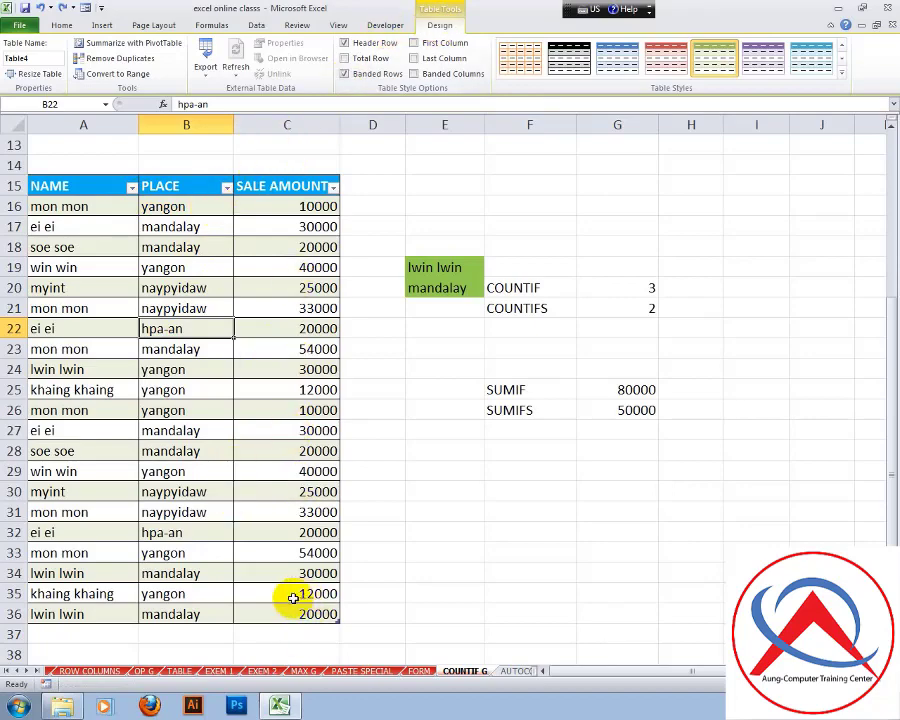
Add a Total Row summing to 568000, toggling First and Last Column bolding on and off
{"action": "left_click", "coordinate": [345, 59]}
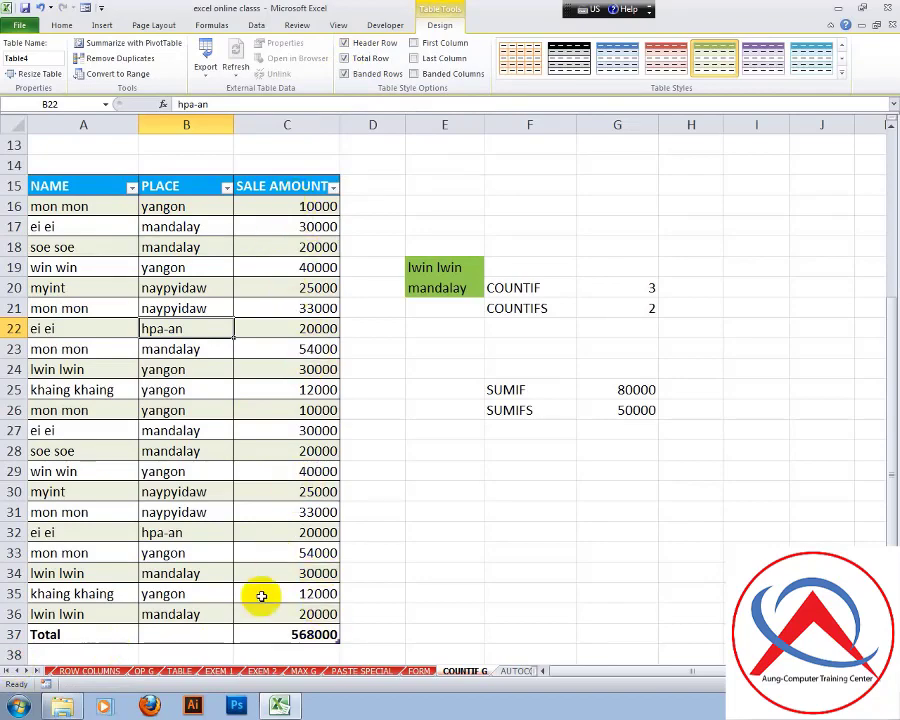
{"action": "left_click", "coordinate": [415, 44]}
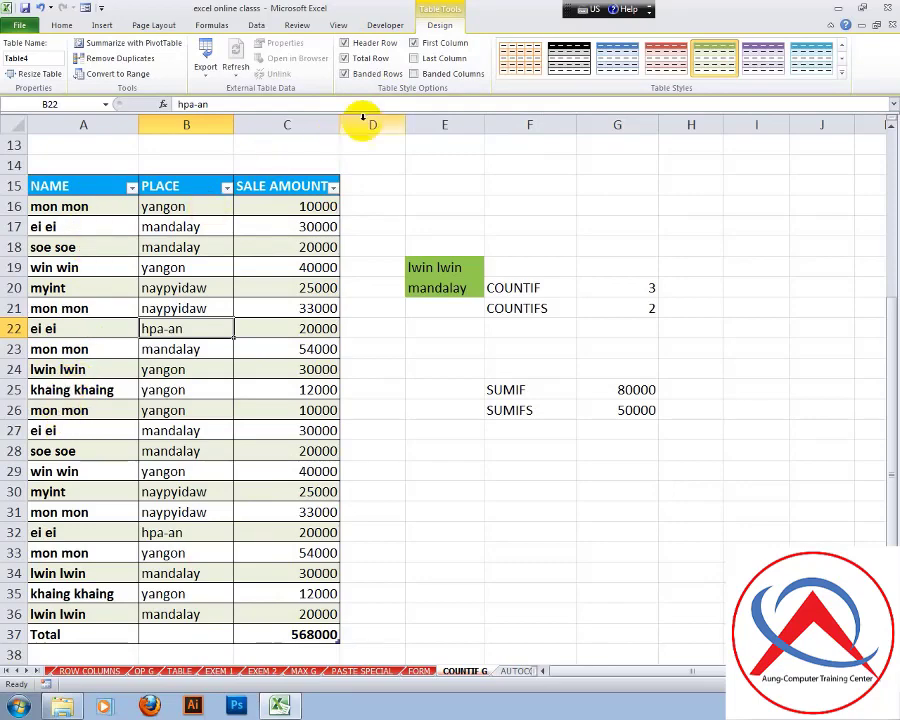
{"action": "left_click", "coordinate": [414, 45]}
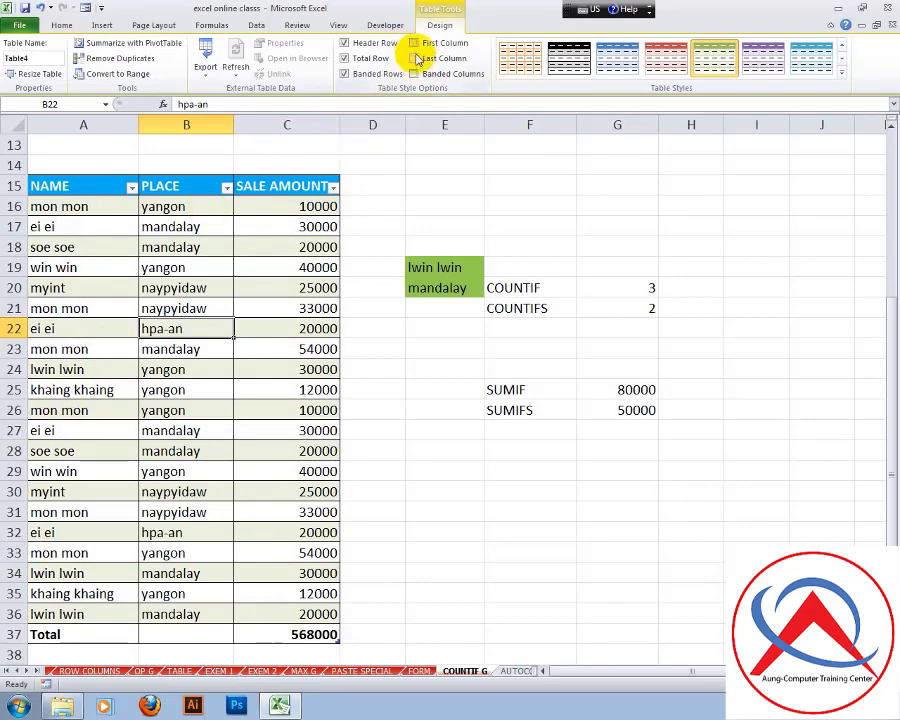
{"action": "left_click", "coordinate": [415, 58]}
{"action": "left_click", "coordinate": [416, 59]}
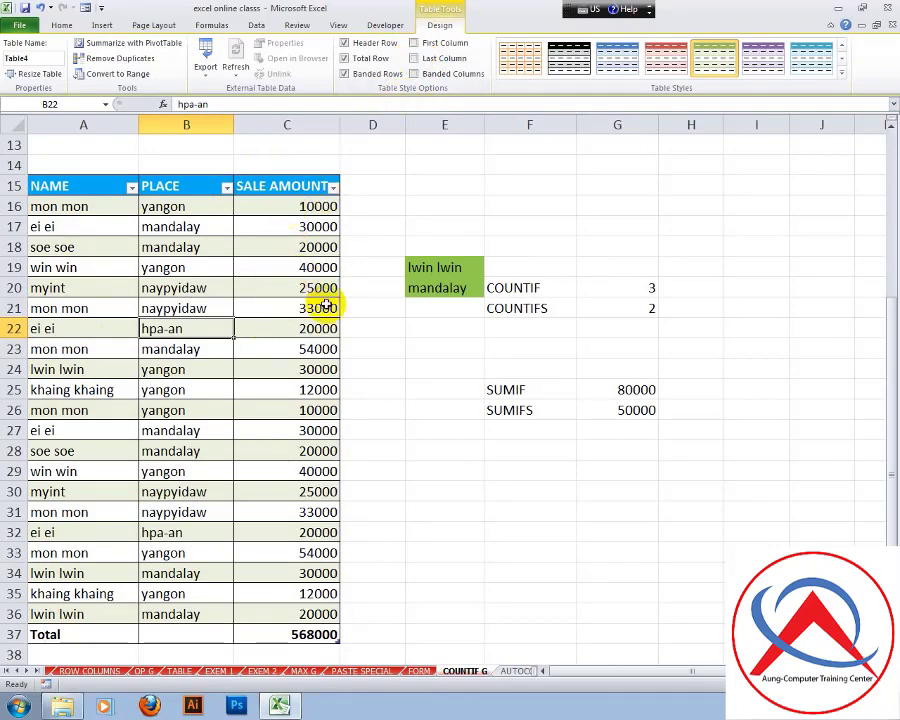
{"action": "left_click", "coordinate": [372, 328]}
{"action": "left_click", "coordinate": [265, 284]}
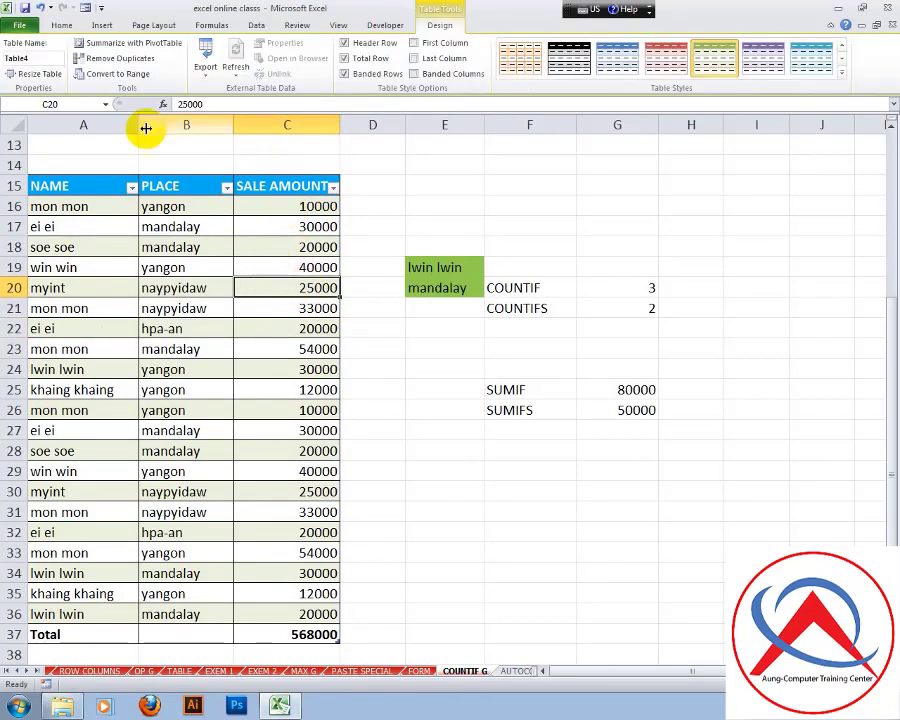
Apply a blue Medium table style, then switch Table4 to the orange banded style
{"action": "left_click", "coordinate": [61, 24]}
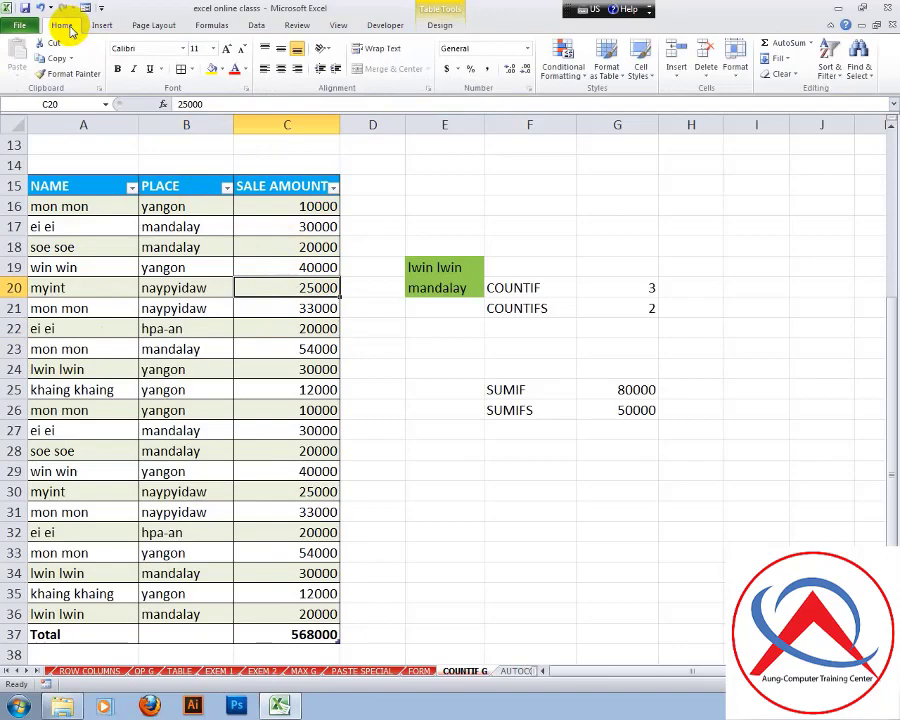
{"action": "left_click", "coordinate": [607, 68]}
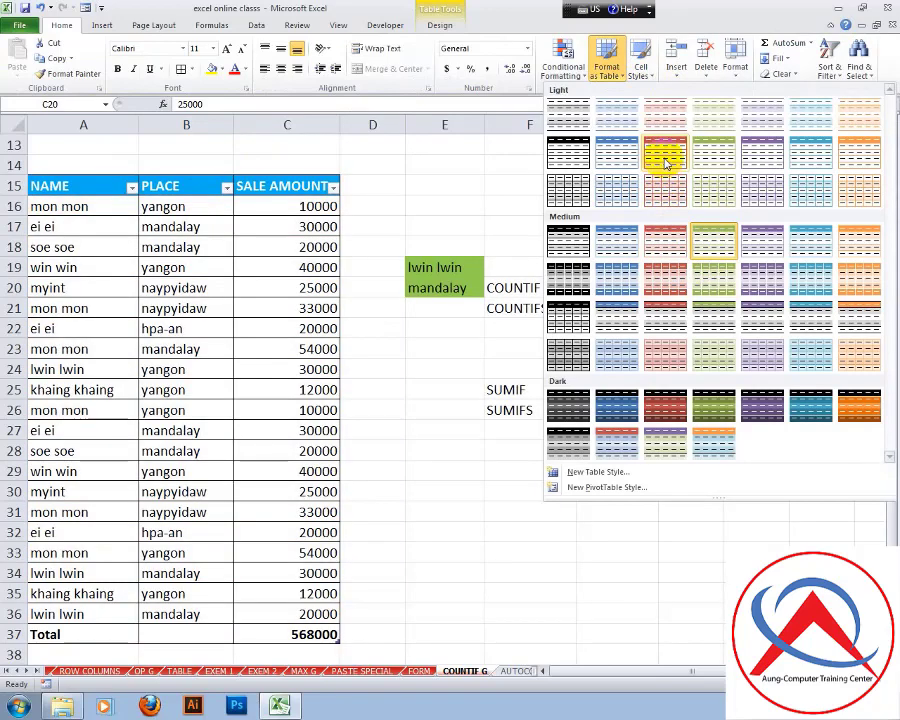
{"action": "left_click", "coordinate": [608, 290]}
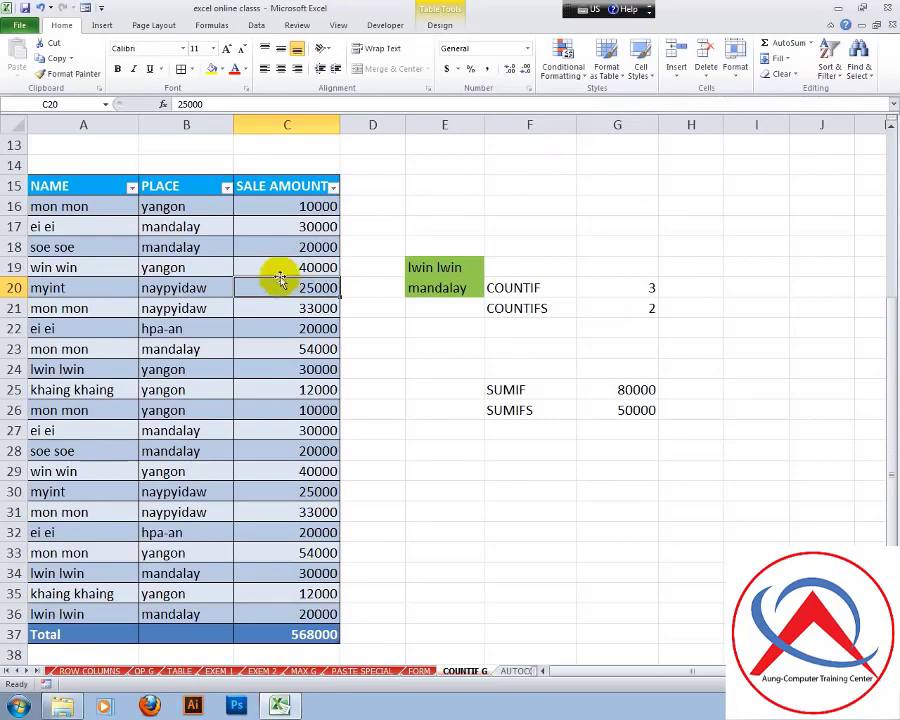
{"action": "left_click", "coordinate": [606, 62]}
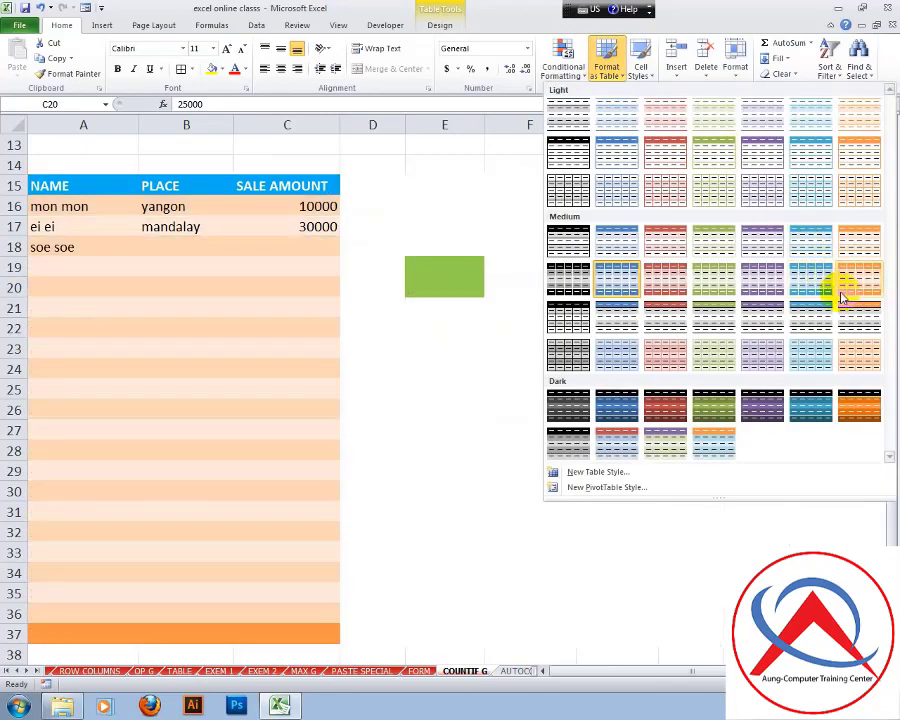
{"action": "left_click", "coordinate": [857, 192]}
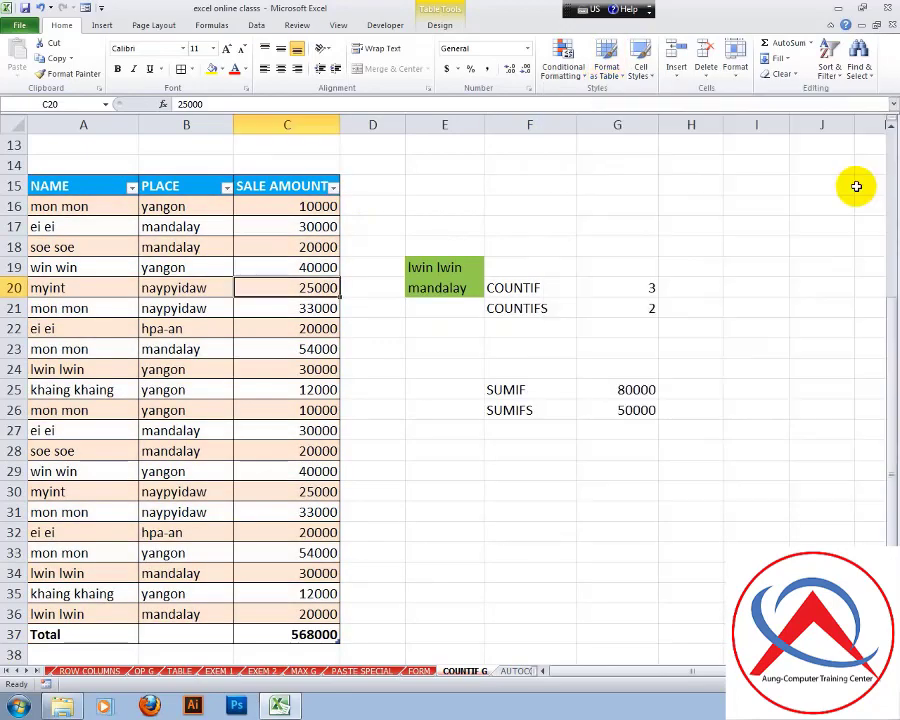
{"action": "left_click", "coordinate": [227, 187]}
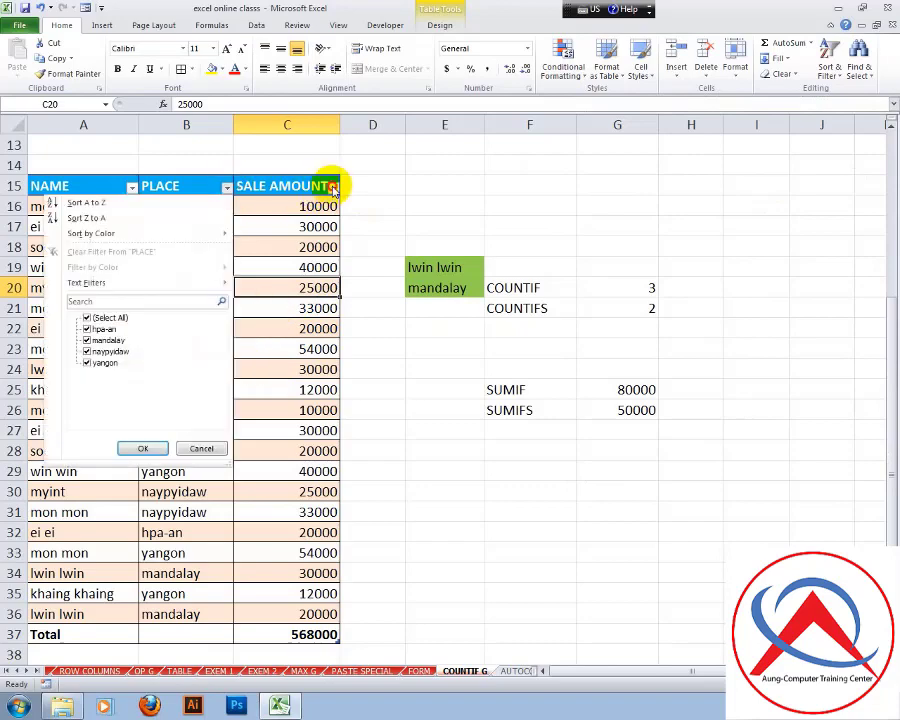
{"action": "left_click", "coordinate": [333, 188]}
{"action": "left_click", "coordinate": [132, 188]}
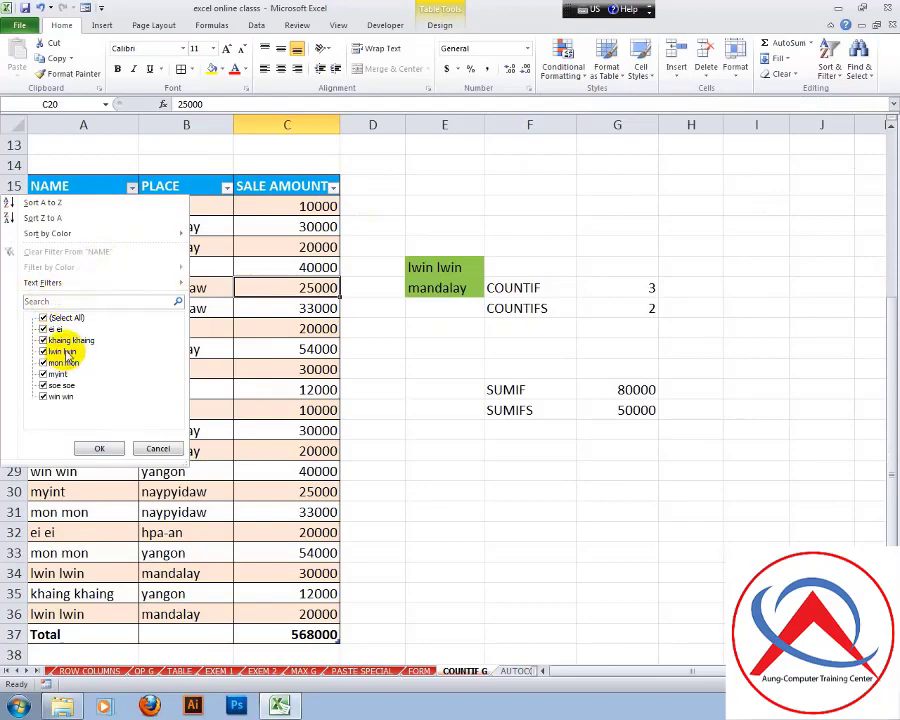
{"action": "left_click", "coordinate": [44, 318]}
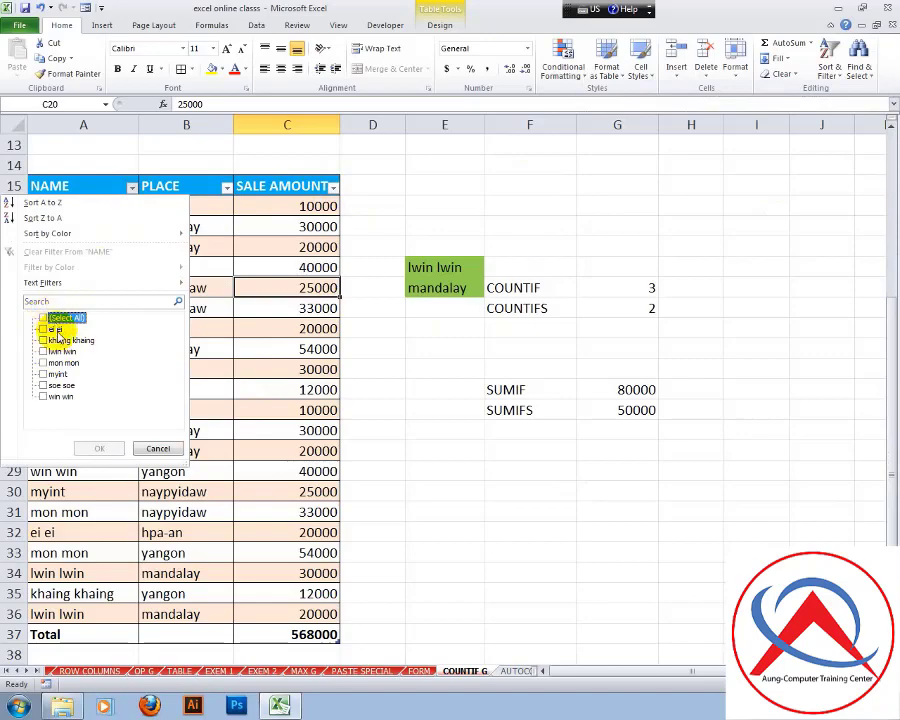
{"action": "left_click", "coordinate": [43, 340]}
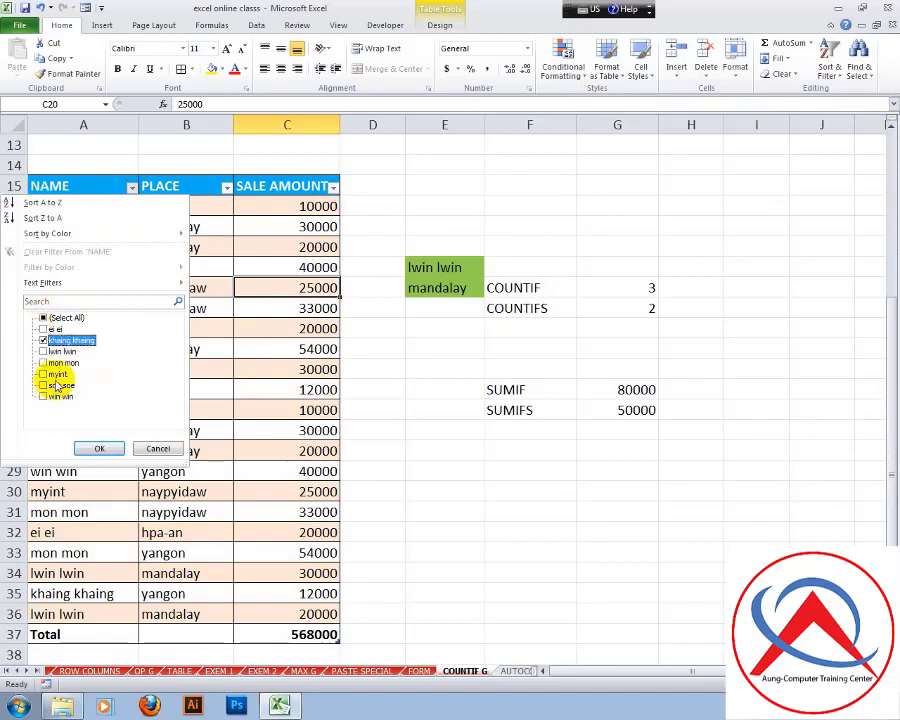
{"action": "left_click", "coordinate": [44, 386]}
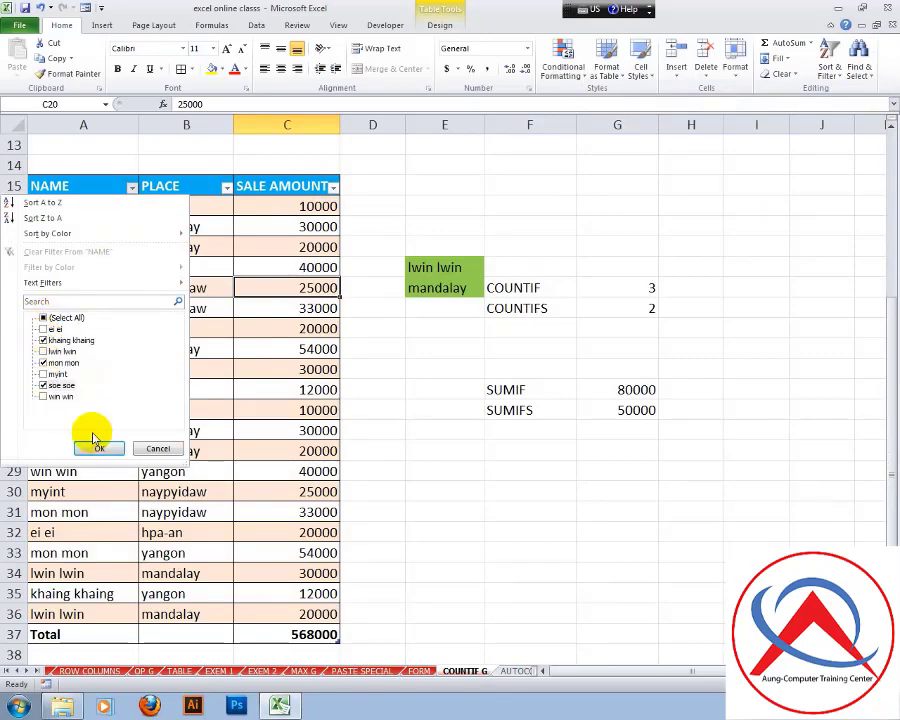
{"action": "left_click", "coordinate": [99, 448]}
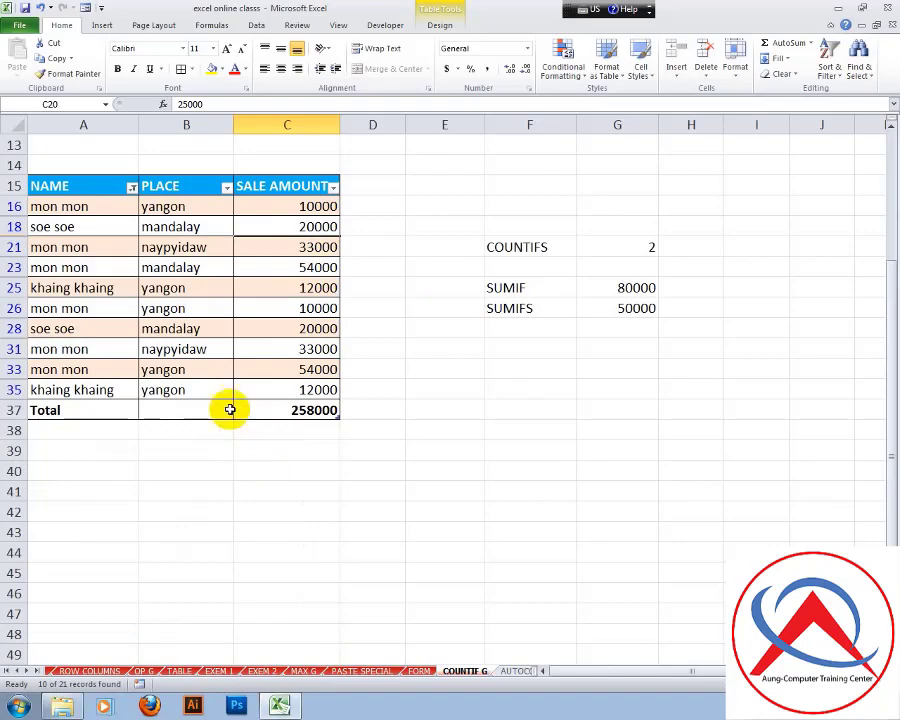
{"action": "key", "text": "ctrl+z"}
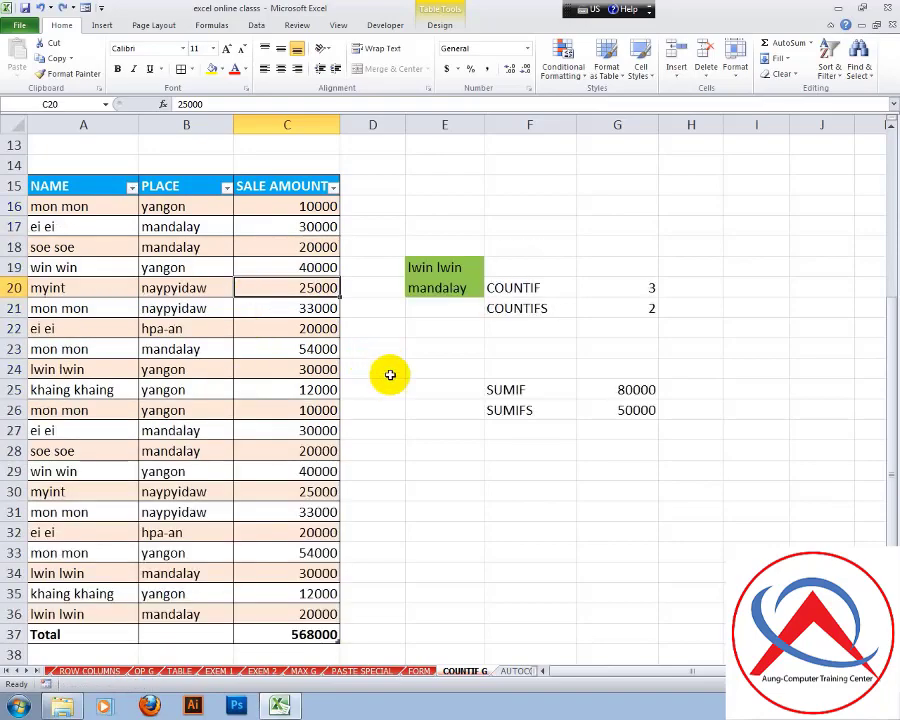
{"action": "left_click", "coordinate": [388, 370]}
{"action": "left_click", "coordinate": [391, 222]}
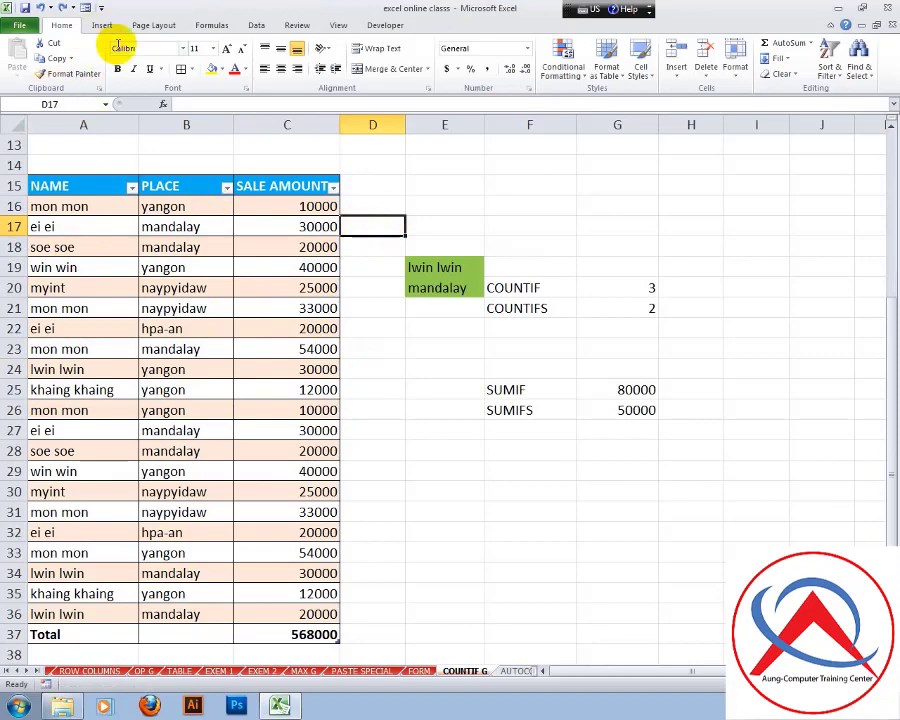
{"action": "left_click", "coordinate": [606, 62]}
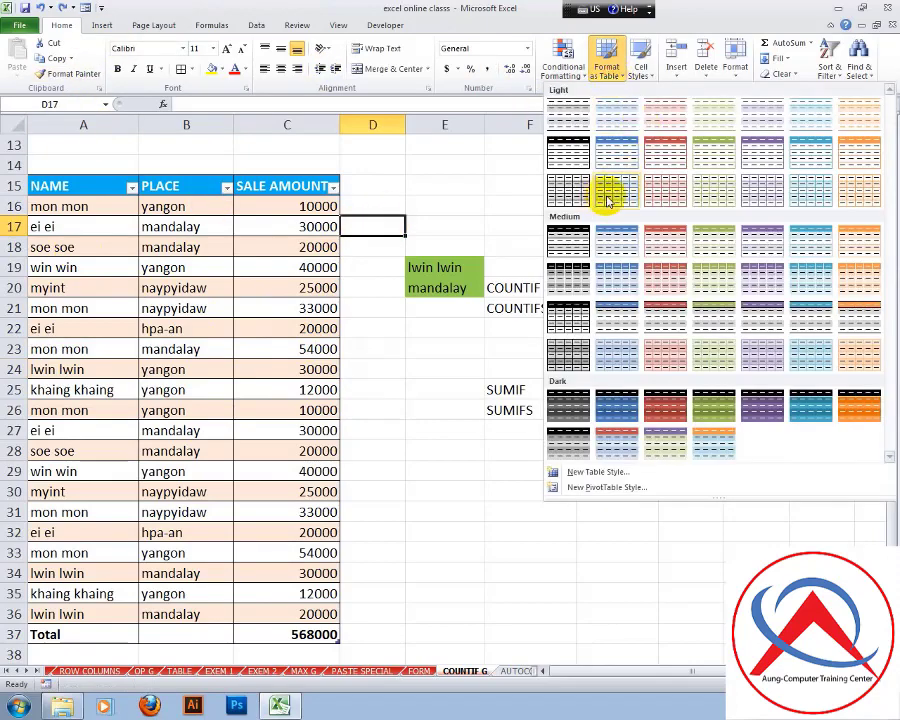
{"action": "left_click", "coordinate": [298, 369]}
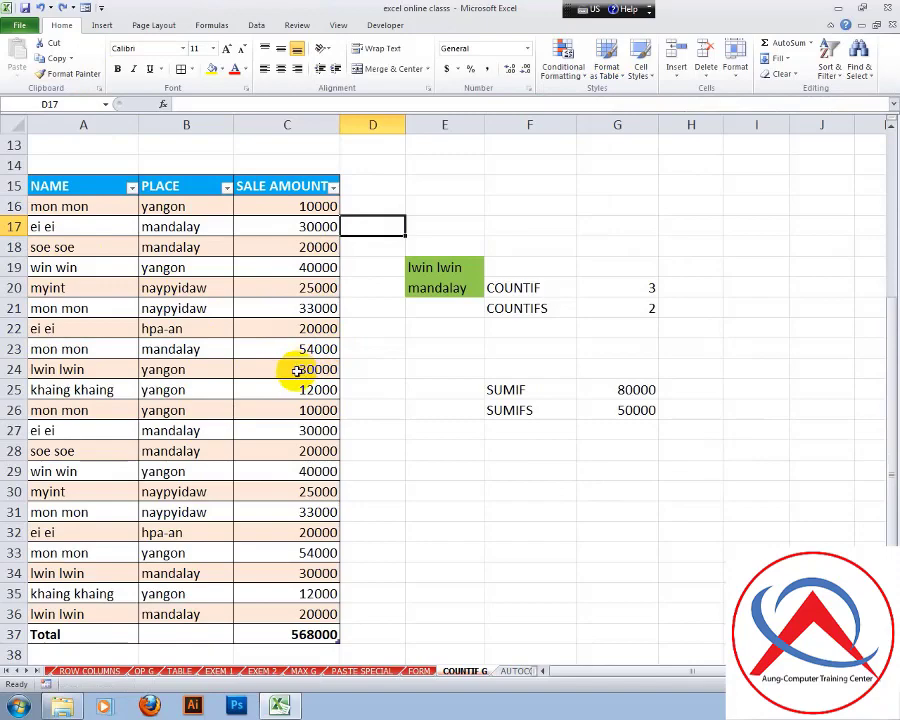